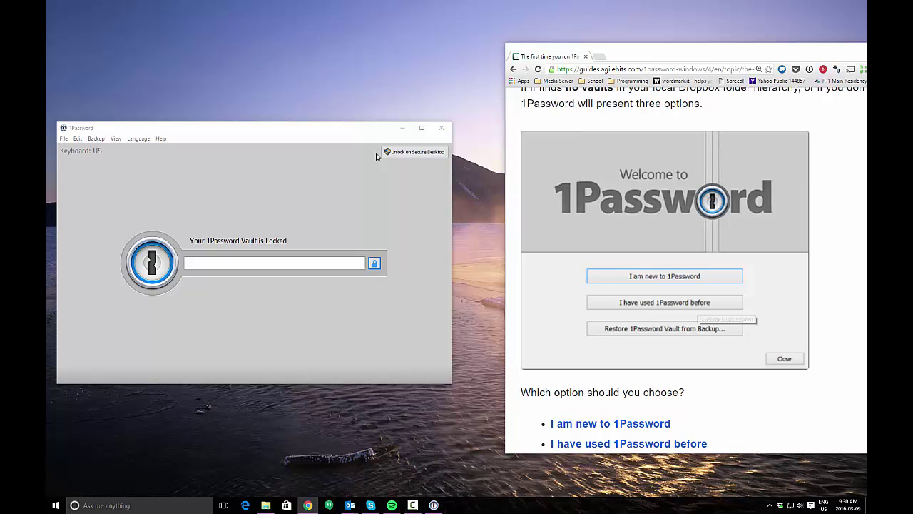
Bring the locked 1Password window to the centre and dismiss the browser guide
left_click(332, 188)
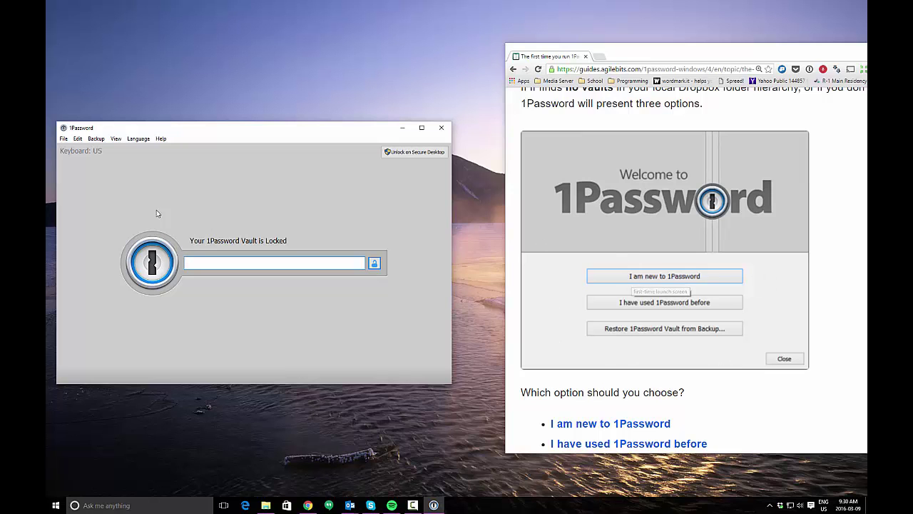
left_click(206, 130)
left_click_drag(208, 132, 273, 138)
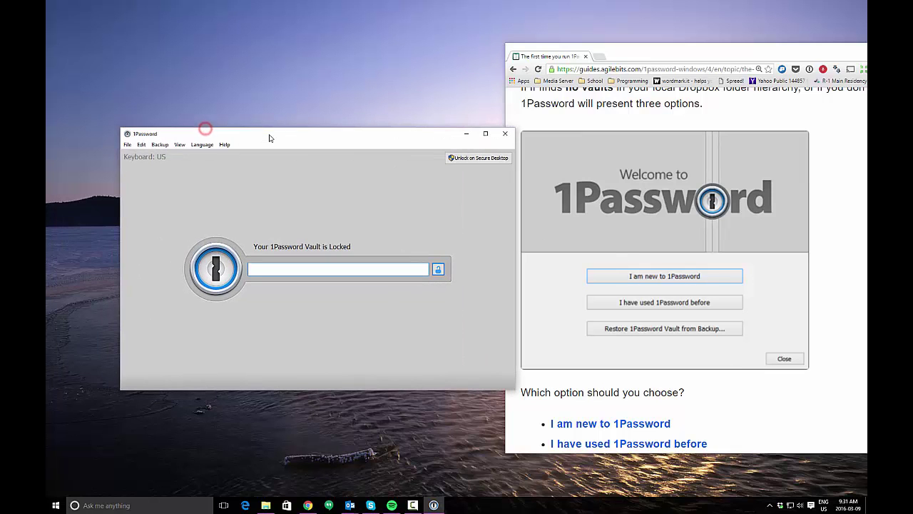
left_click(689, 52)
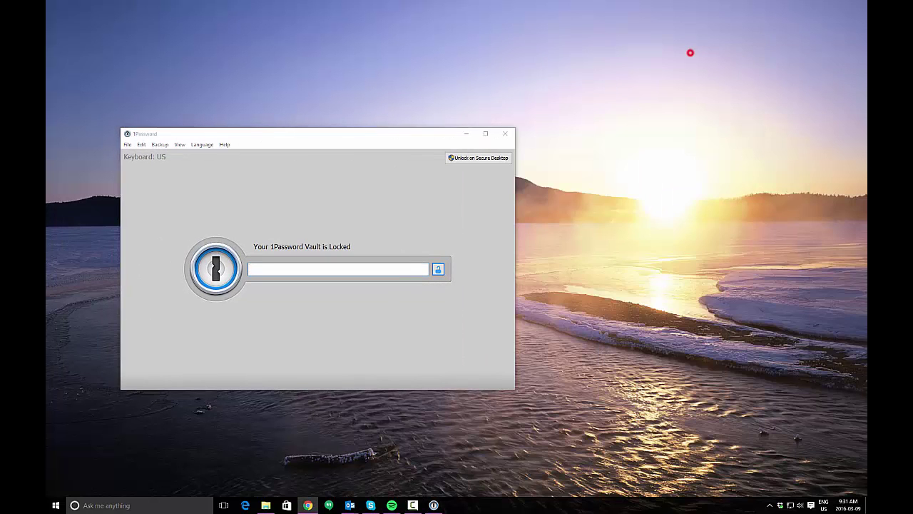
Create a new demo vault saved as '1Password Demo.agilekeychain' in Documents\1Password
left_click(142, 144)
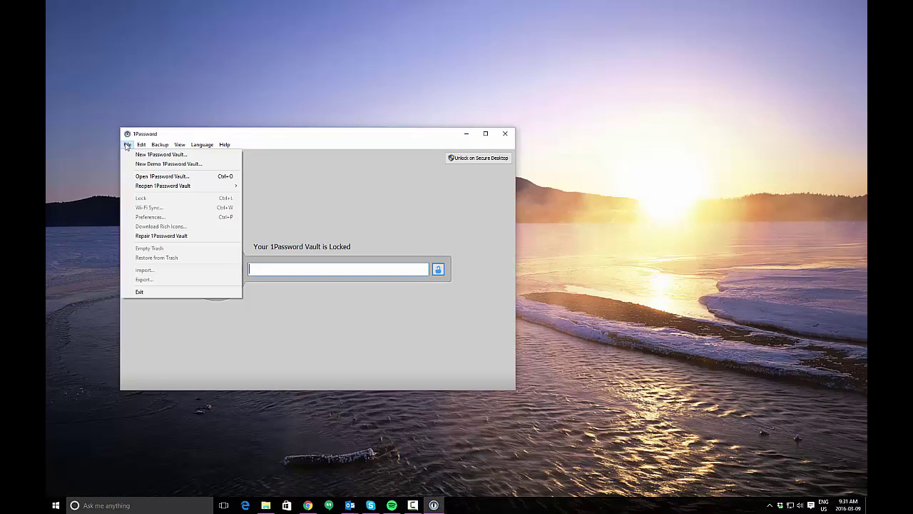
left_click(141, 164)
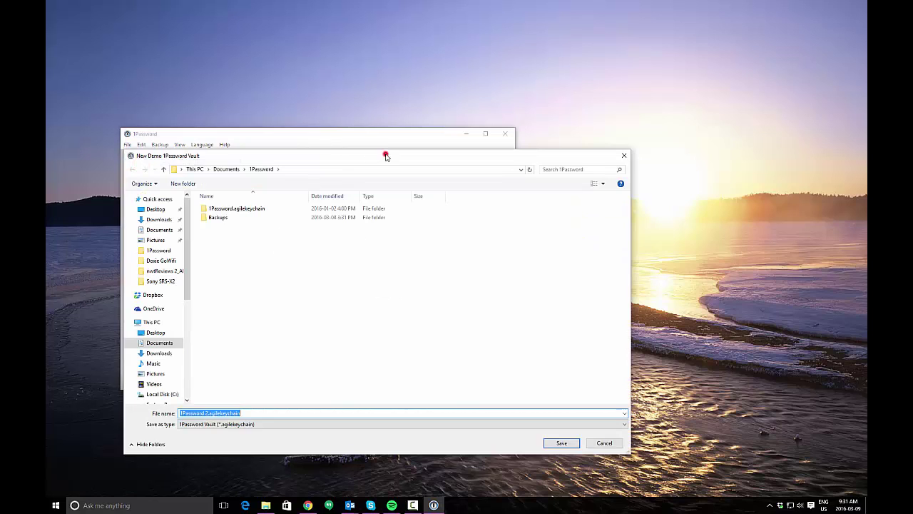
mouse_move(387, 152)
left_mouse_down()
mouse_move(514, 96)
mouse_move(552, 126)
left_mouse_up()
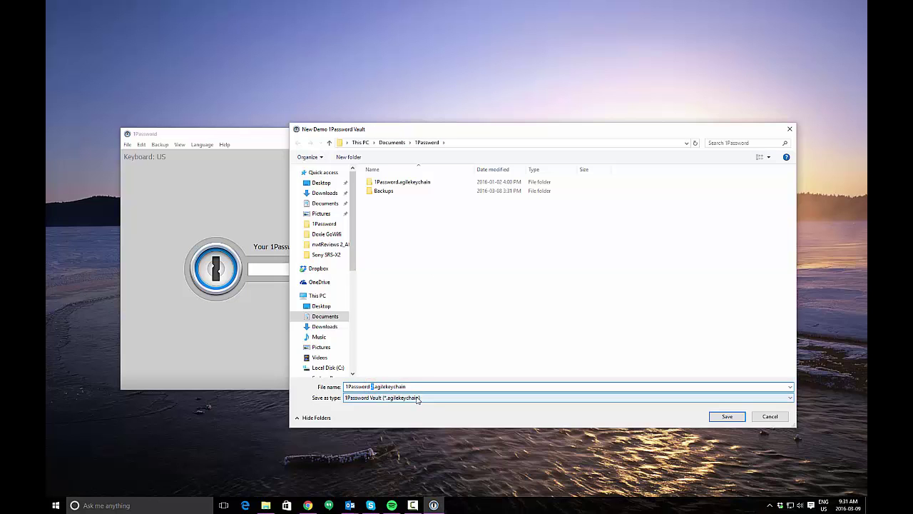
type("Demo")
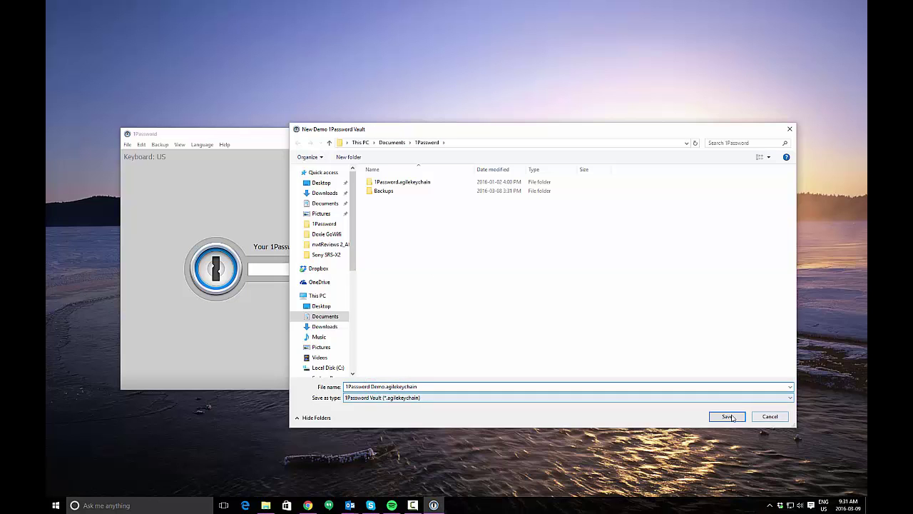
left_click(728, 416)
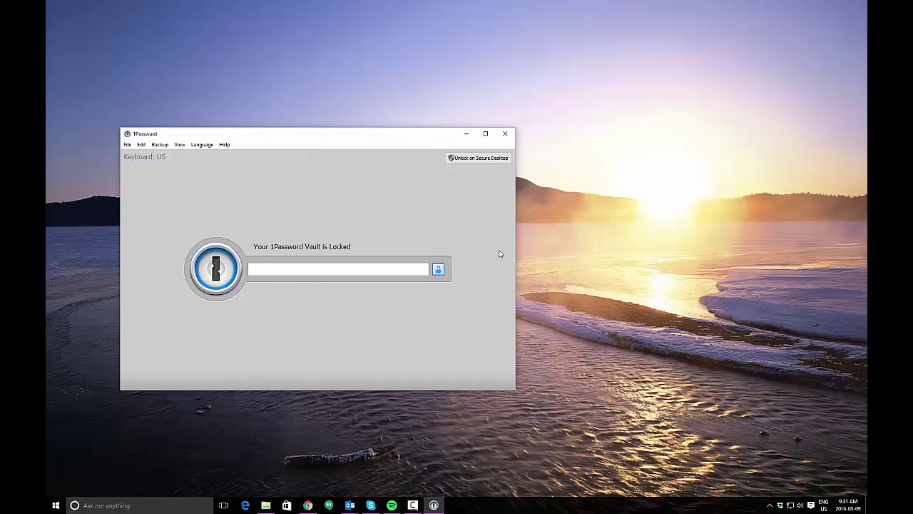
Enter the new master password and re-enter it identically, both fields rated Fair
left_click(414, 138)
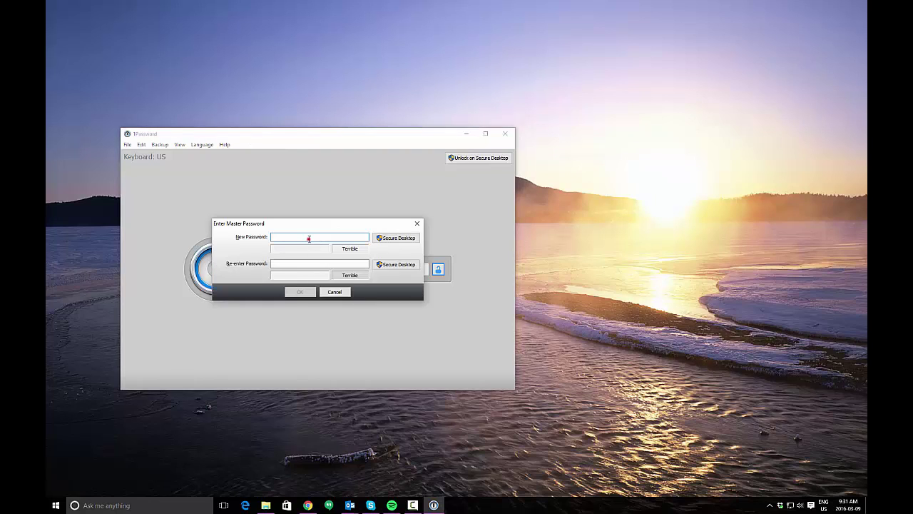
left_click(309, 238)
type("abcdef")
key("Tab")
type("abcdefghijkl")
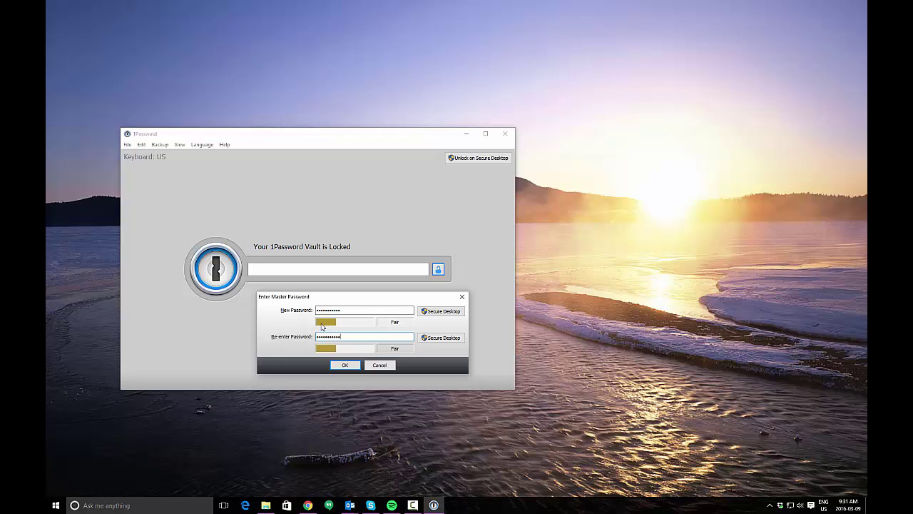
double_click(377, 309)
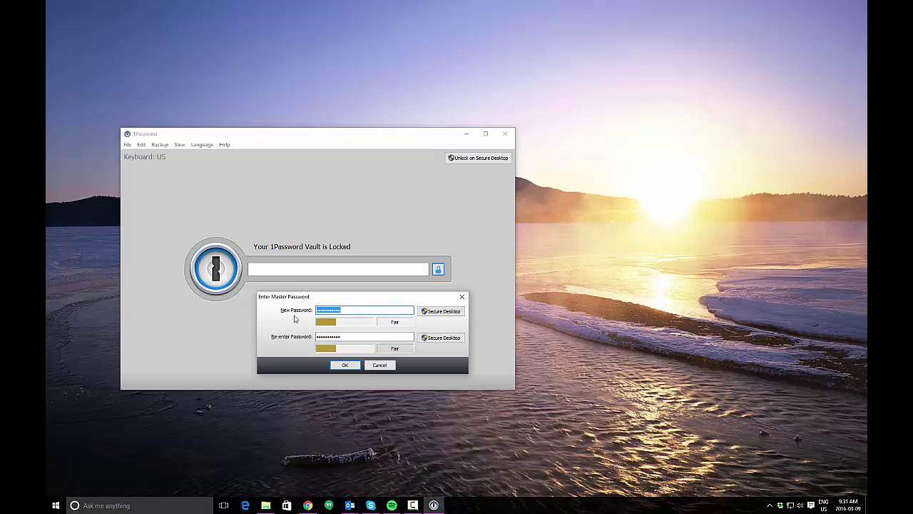
type("••••••••••••••••")
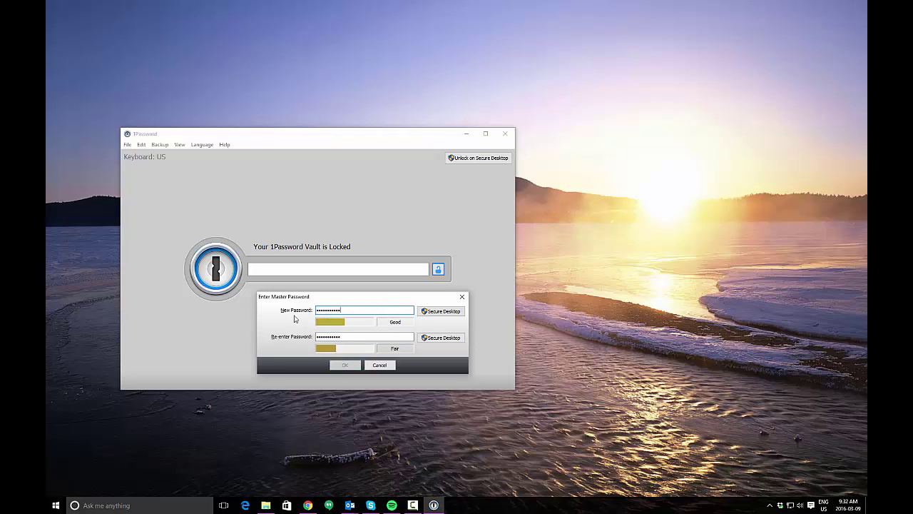
type("•••")
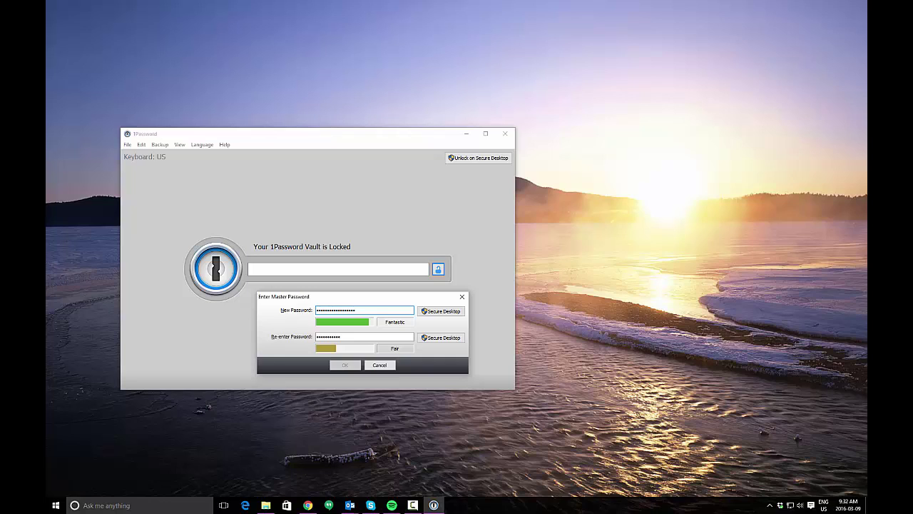
double_click(371, 310)
type("••••••••••••")
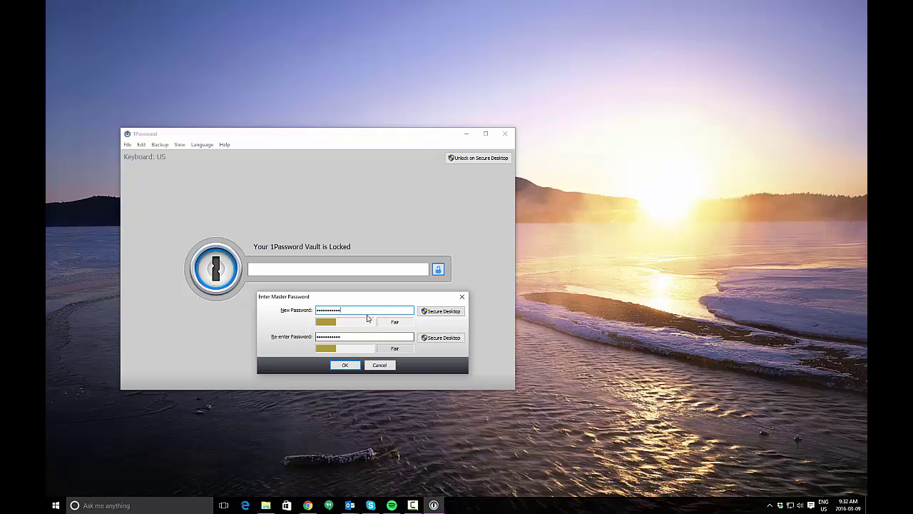
Confirm the master password to unlock the demo vault and centre its window
left_click(349, 365)
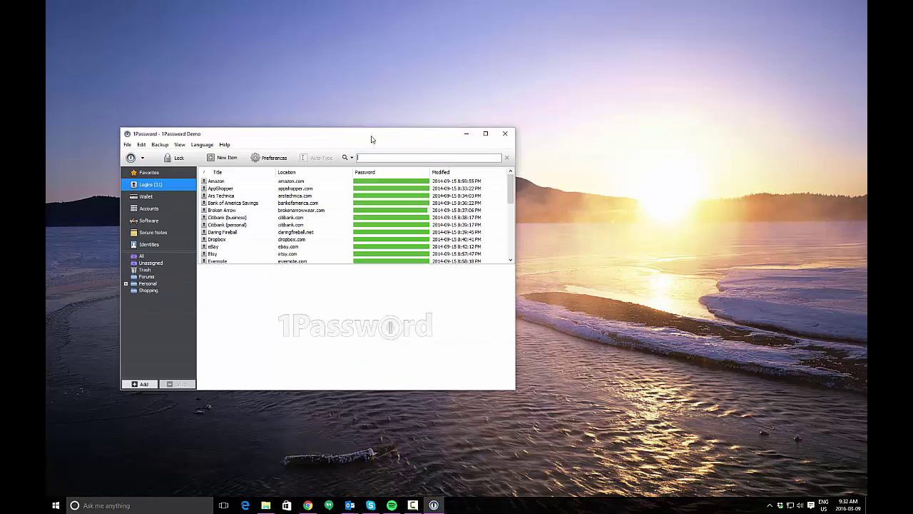
left_click_drag(366, 138, 487, 122)
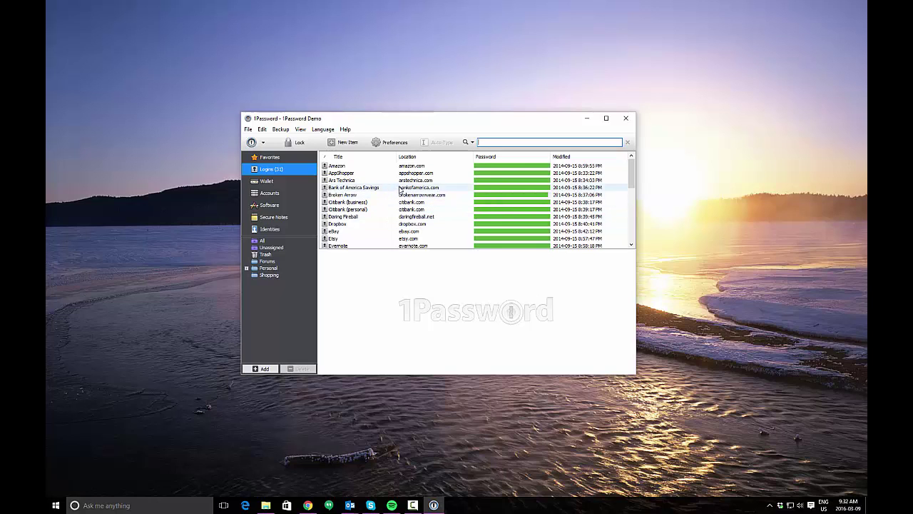
mouse_move(632, 171)
left_mouse_down()
mouse_move(637, 228)
mouse_move(632, 169)
left_mouse_up()
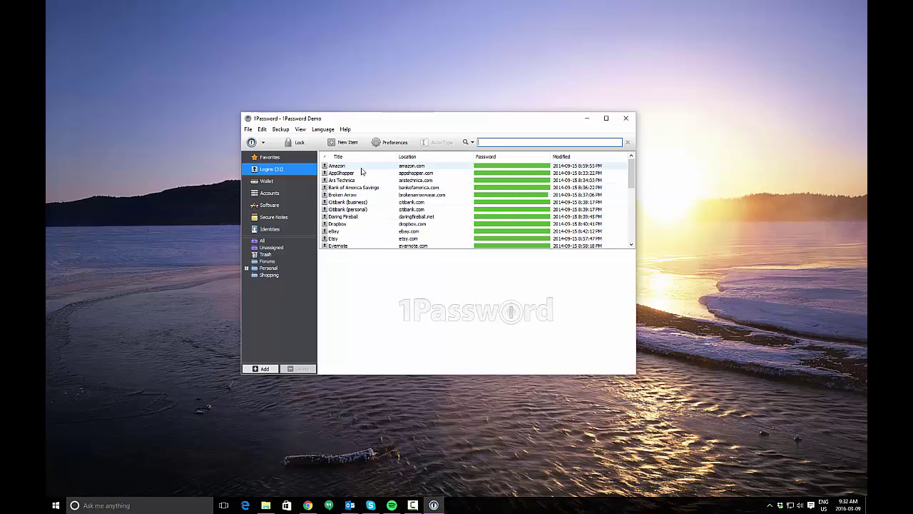
Browse Wallet, Accounts, Software, Secure Notes and Identities, then return to the 31 Logins
left_click(278, 181)
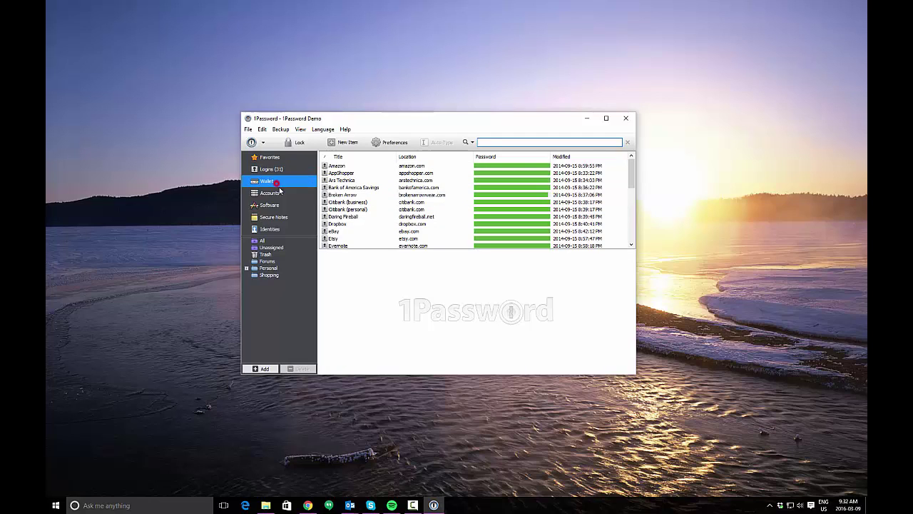
left_click(281, 194)
left_click(283, 205)
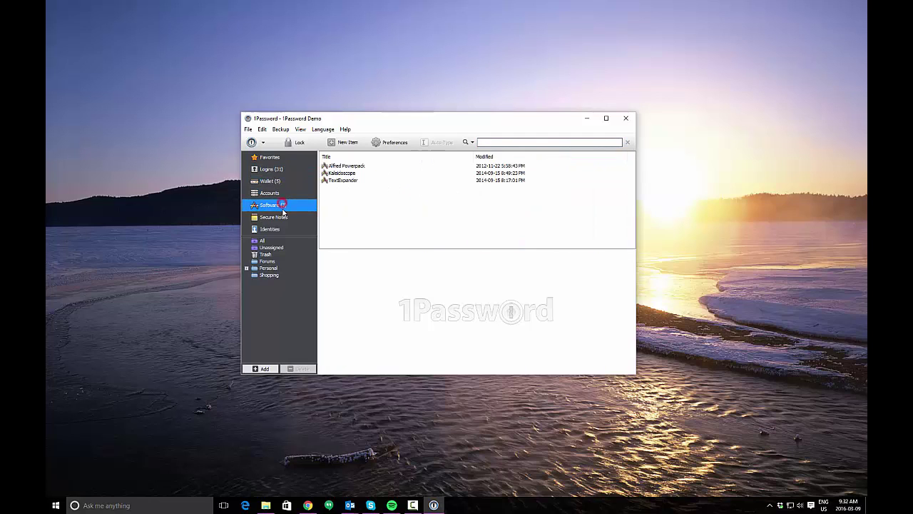
left_click(284, 217)
left_click(284, 229)
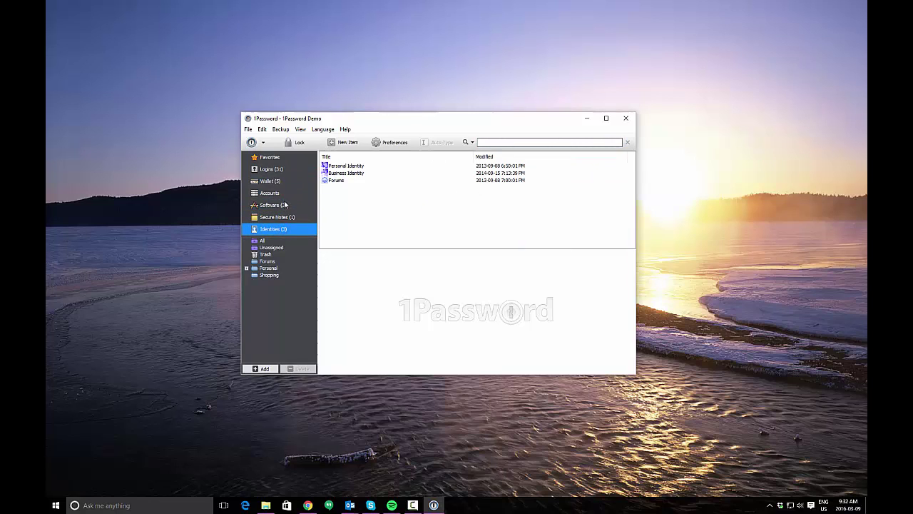
left_click(413, 272)
left_click(293, 173)
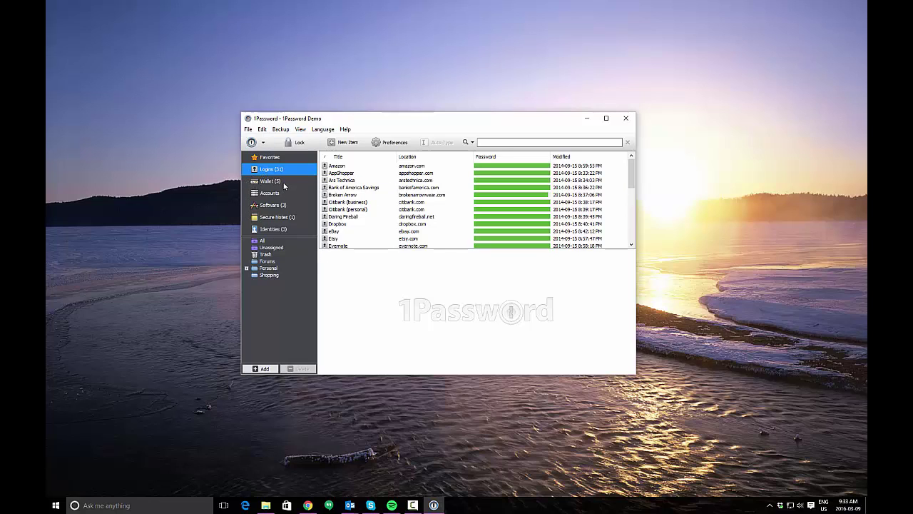
Show the Amazon login in an enlarged window, revealing then re-hiding its password
left_click(417, 165)
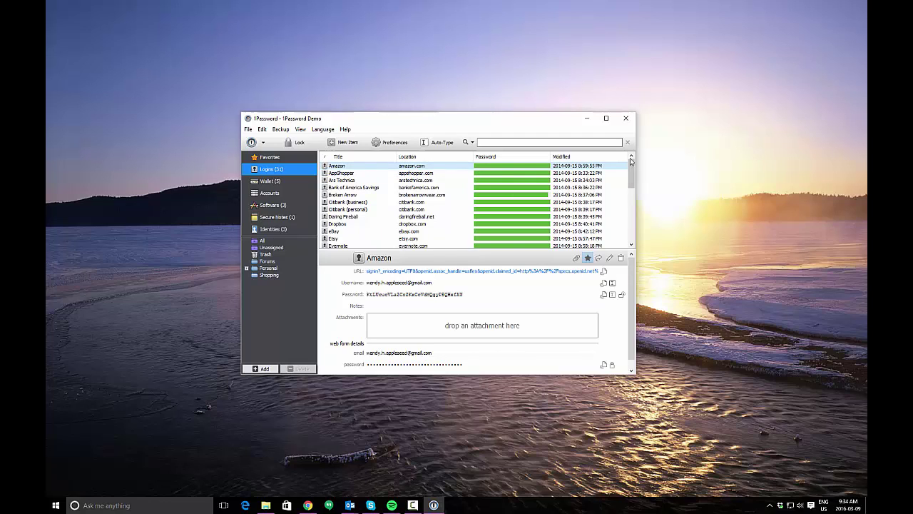
left_click_drag(639, 378, 762, 457)
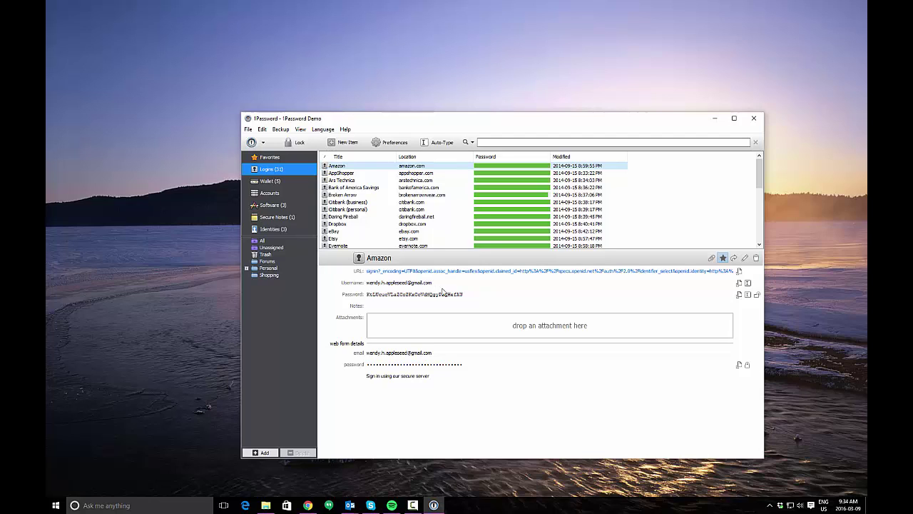
left_click(756, 294)
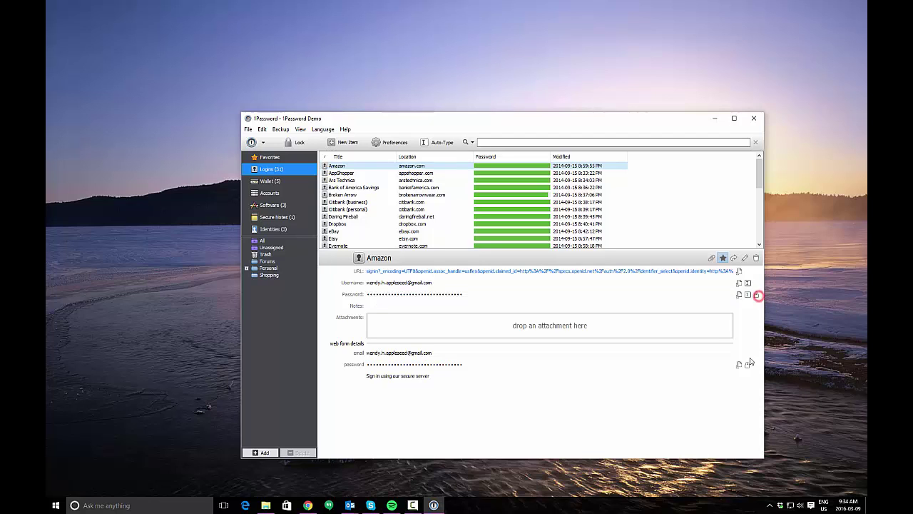
left_click(756, 295)
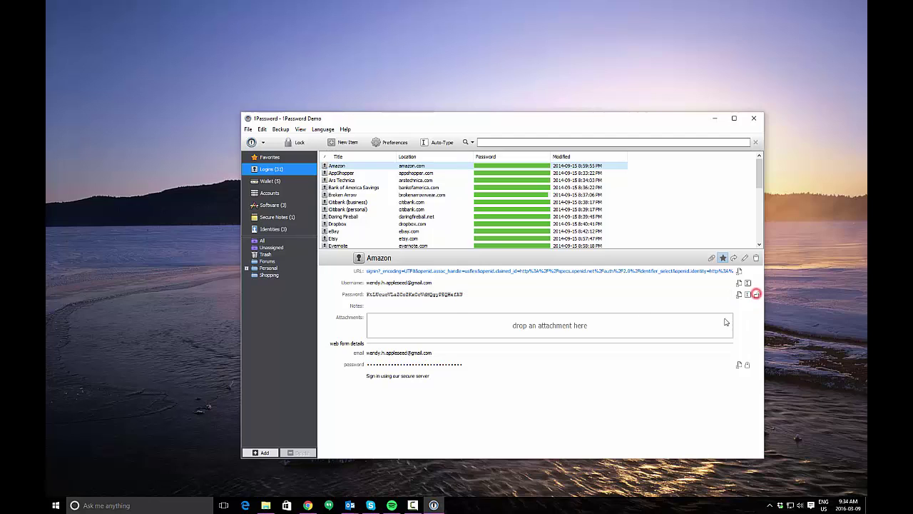
left_click(757, 294)
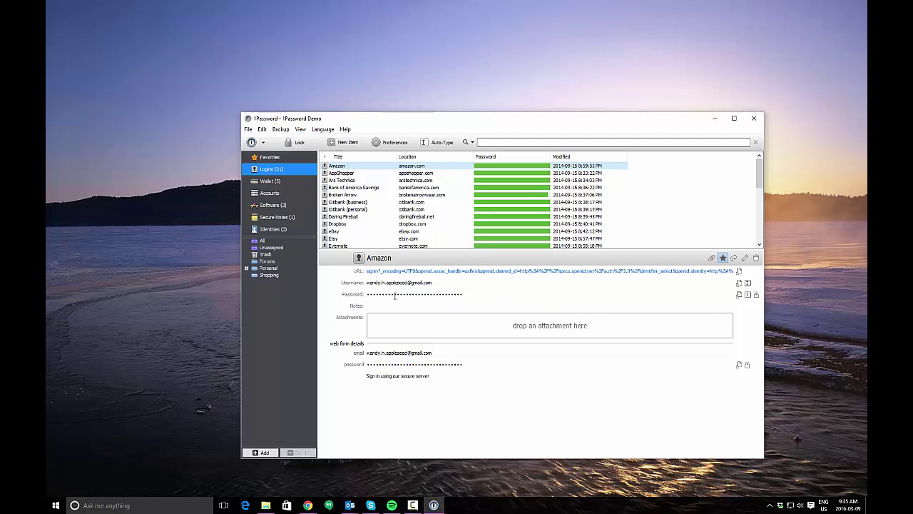
left_click(531, 308)
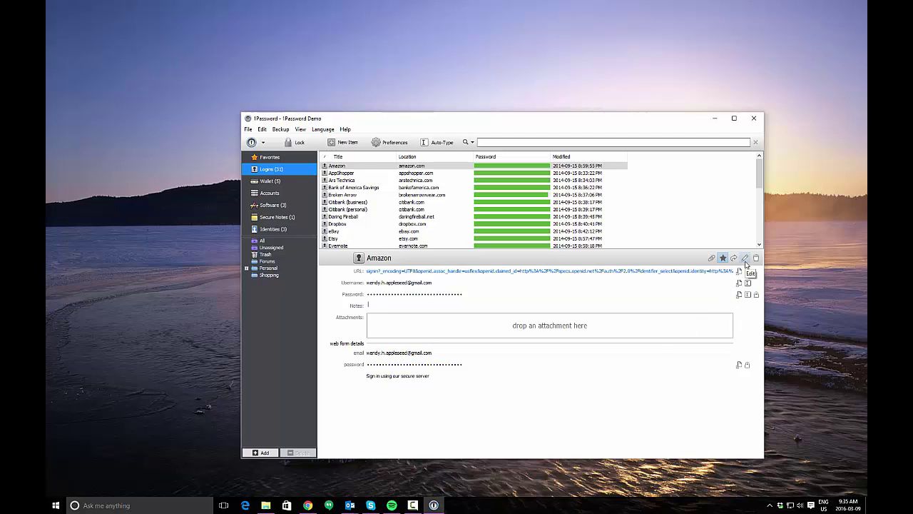
Open the Amazon login editor and scroll through its saved web form fields
left_click(745, 260)
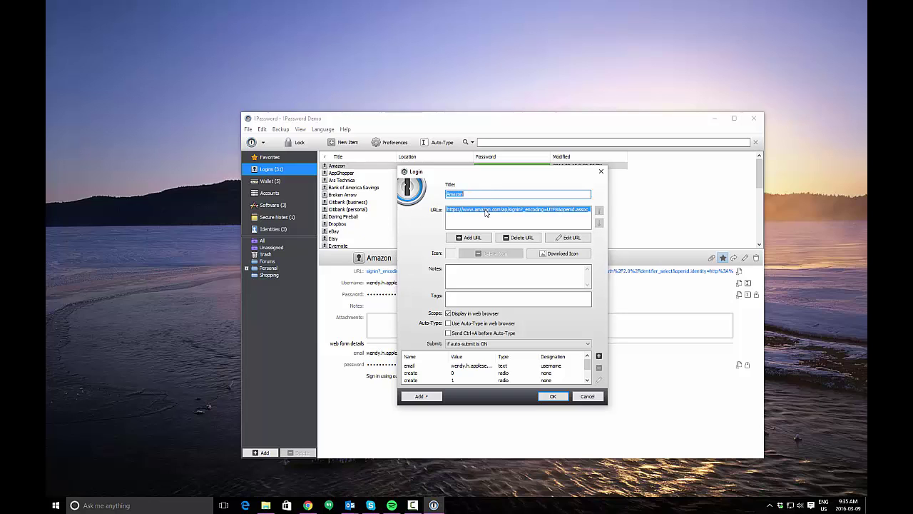
scroll(542, 371, "down", 2)
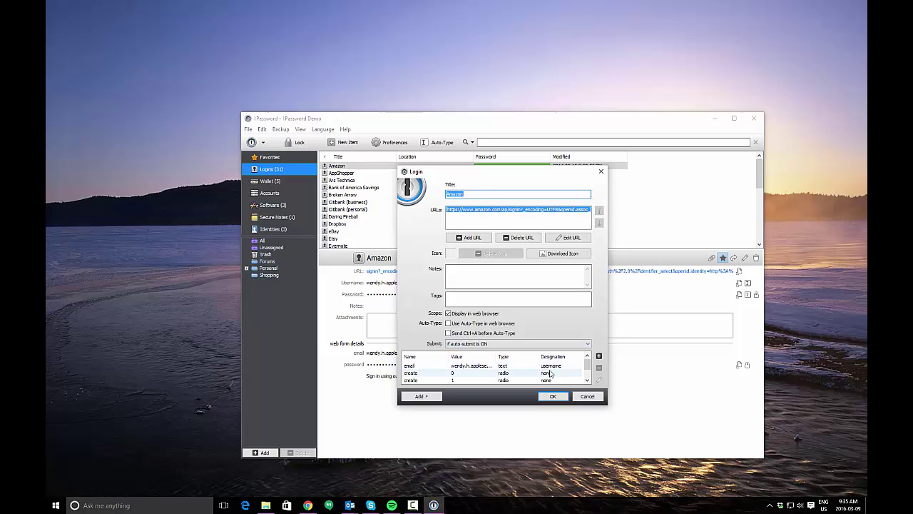
left_click(587, 380)
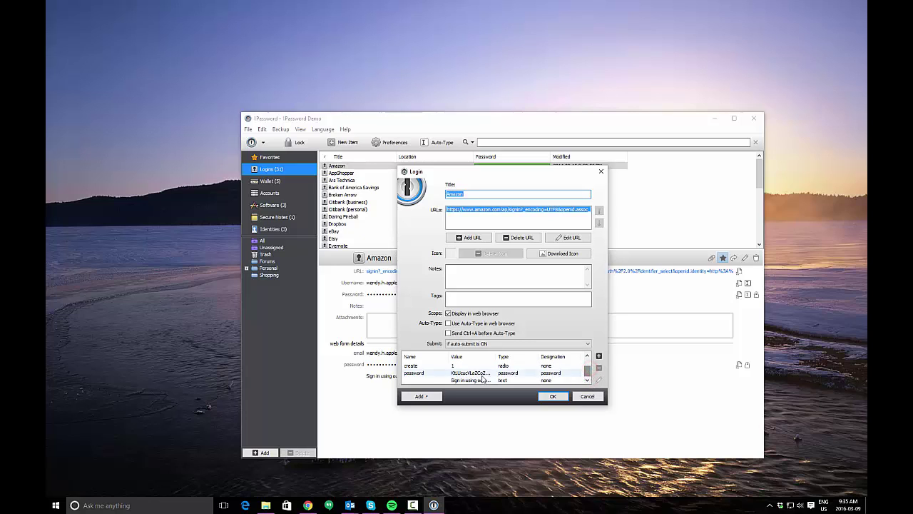
left_click(483, 379)
scroll(485, 372, "up", 2)
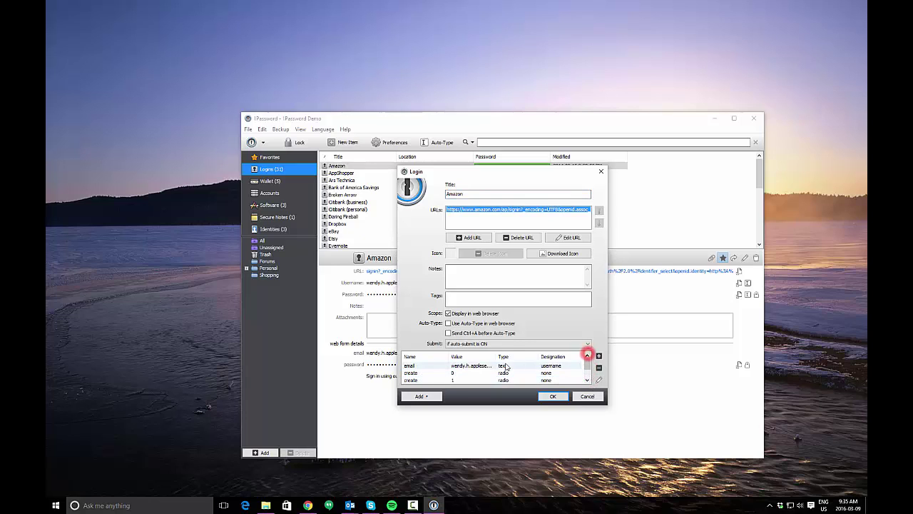
Inspect the email form field's settings, then cancel out of the editor unchanged
left_click(489, 367)
left_click(599, 379)
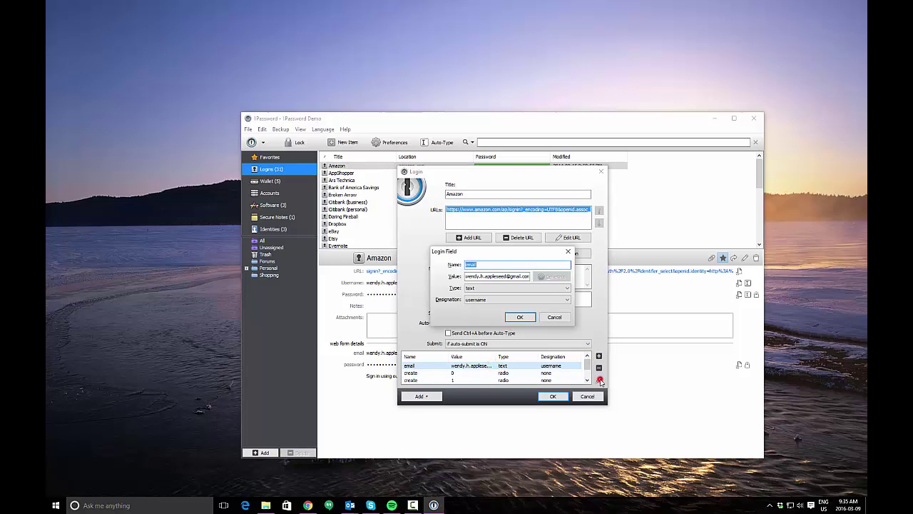
left_click(551, 314)
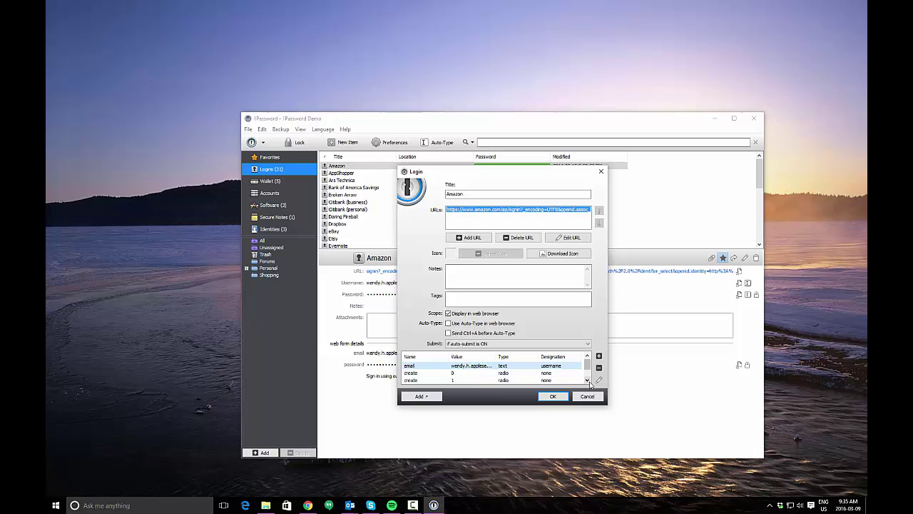
left_click(588, 380)
left_click(588, 380)
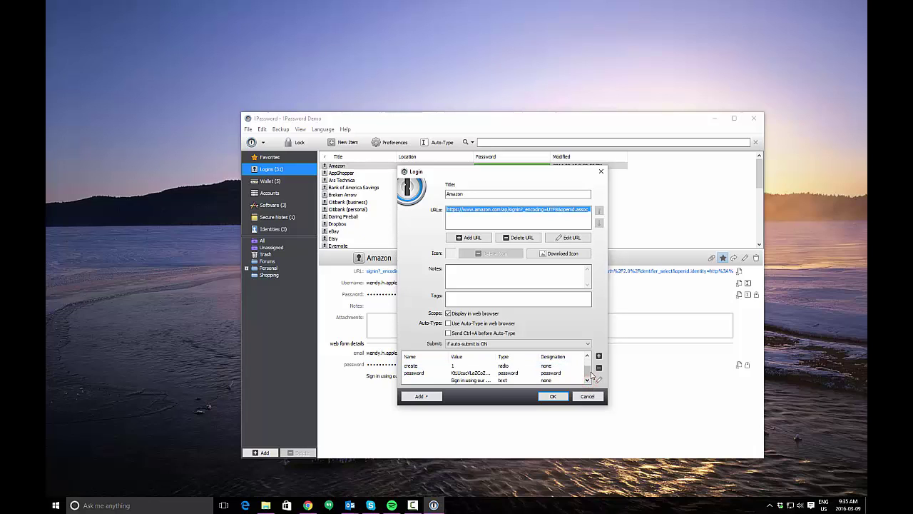
left_click(588, 363)
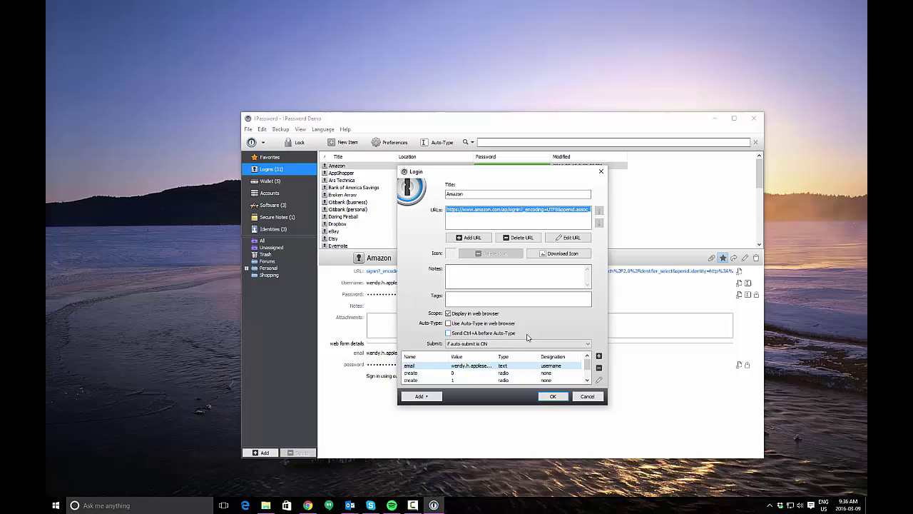
left_click(586, 396)
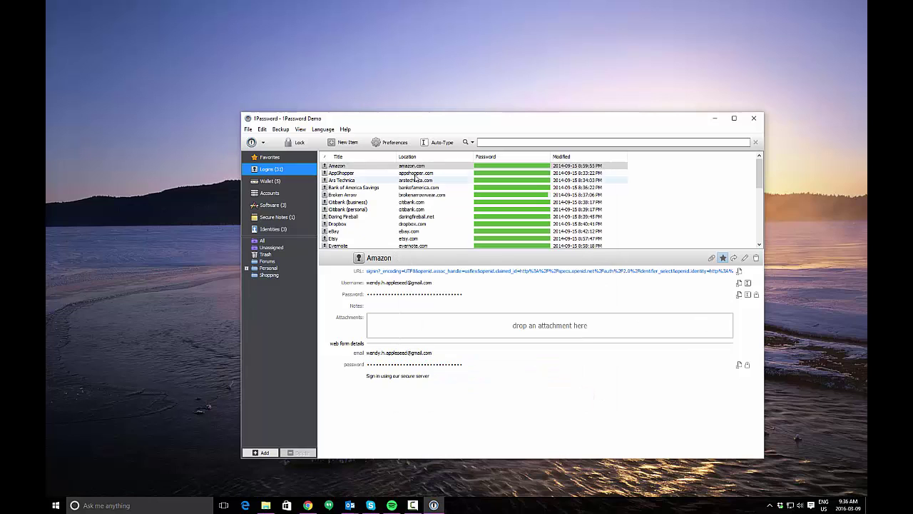
Show Ars Technica's login, reveal and re-conceal its password, then copy it to the clipboard
left_click(363, 179)
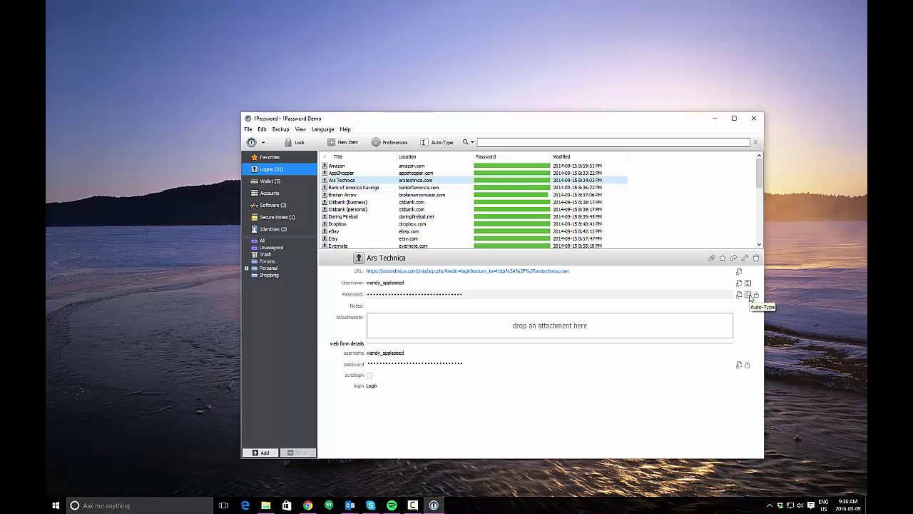
left_click(747, 295)
left_click(533, 282)
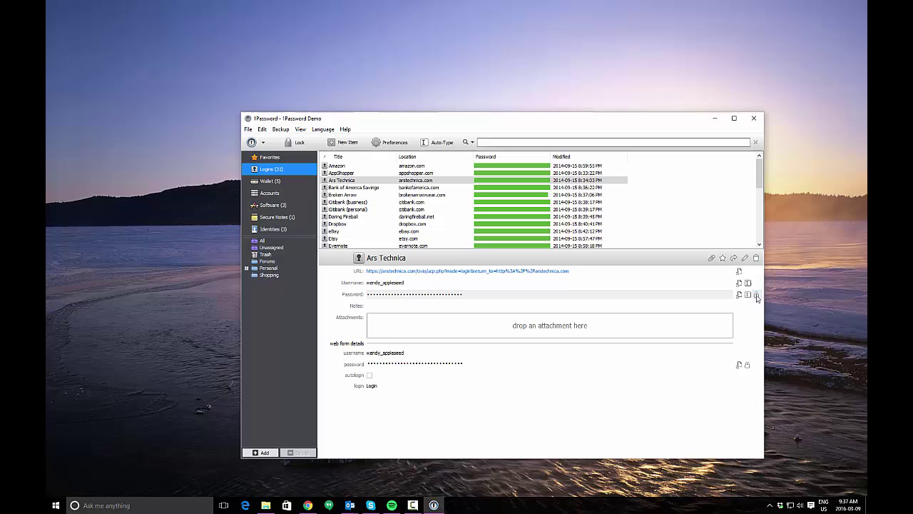
left_click(643, 292)
left_click(756, 294)
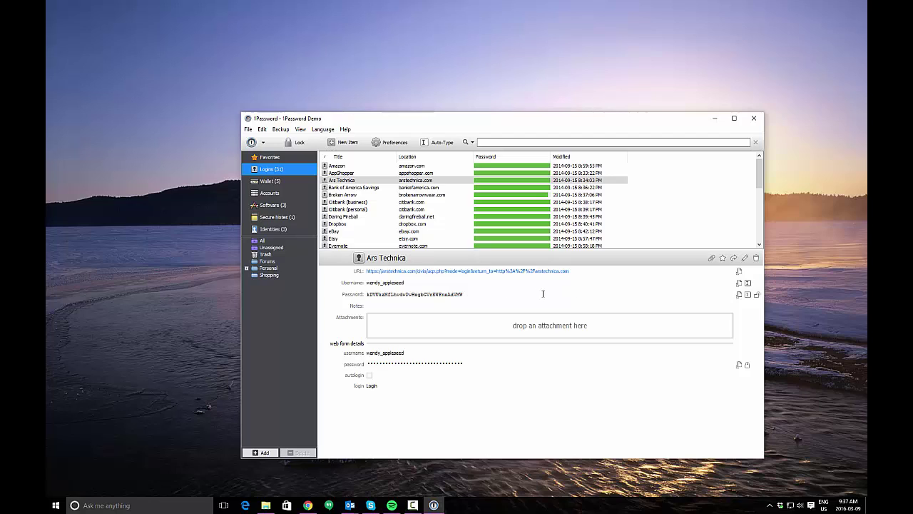
left_click(757, 295)
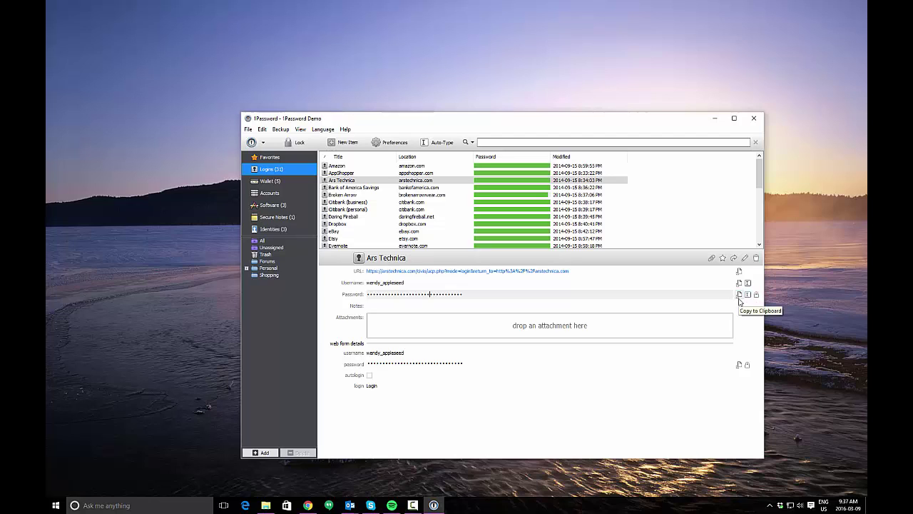
left_click(740, 295)
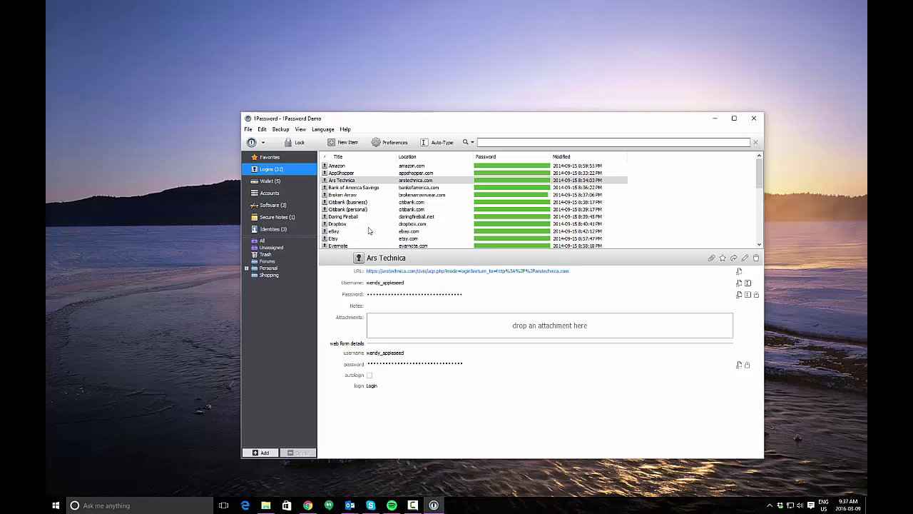
Select Hilton HHonors under Wallet and open its edit dialog, moved to the right
left_click(271, 182)
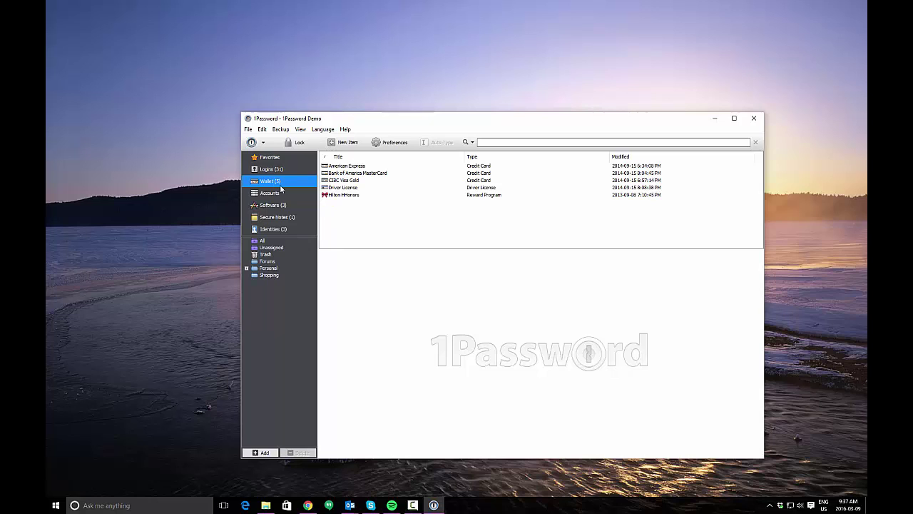
left_click(378, 196)
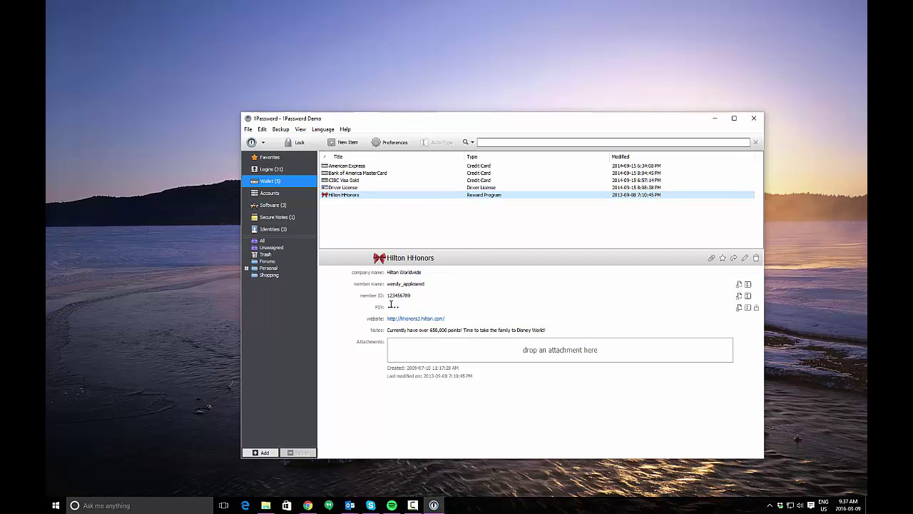
left_click(744, 258)
left_click_drag(560, 163, 700, 176)
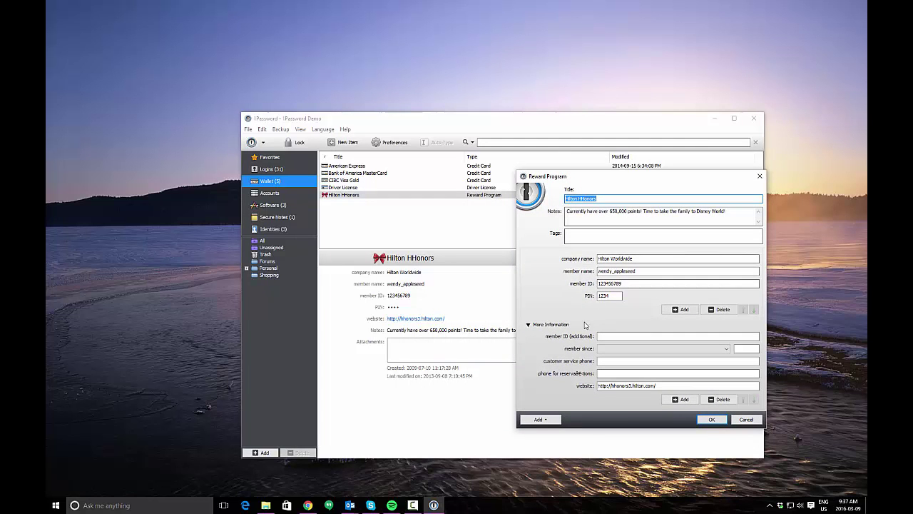
Add an 'Additional Users' text field listing Mom, Dad, Sister, Brother, then click OK
left_click(674, 308)
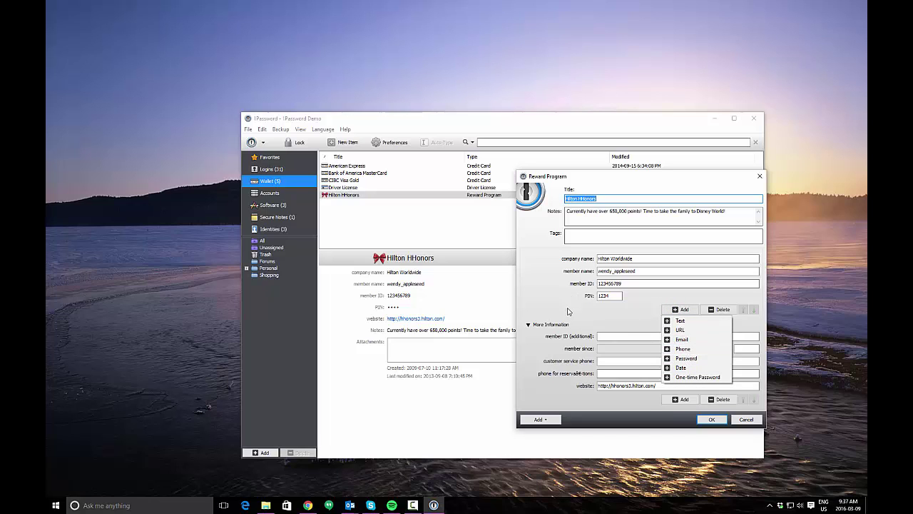
left_click(635, 295)
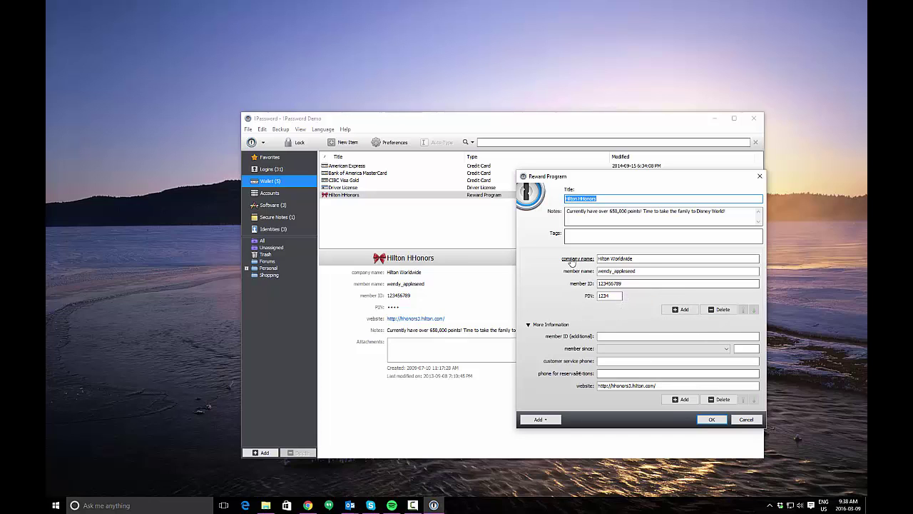
left_click(678, 309)
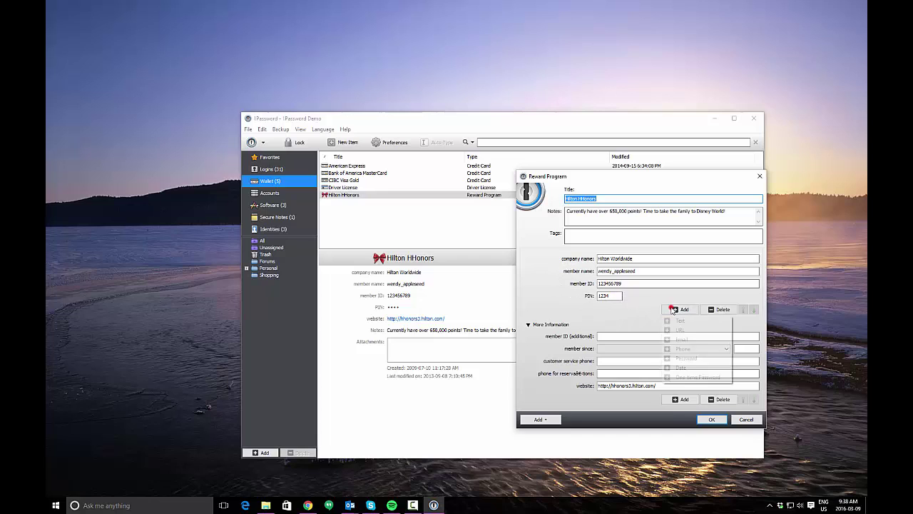
left_click(681, 321)
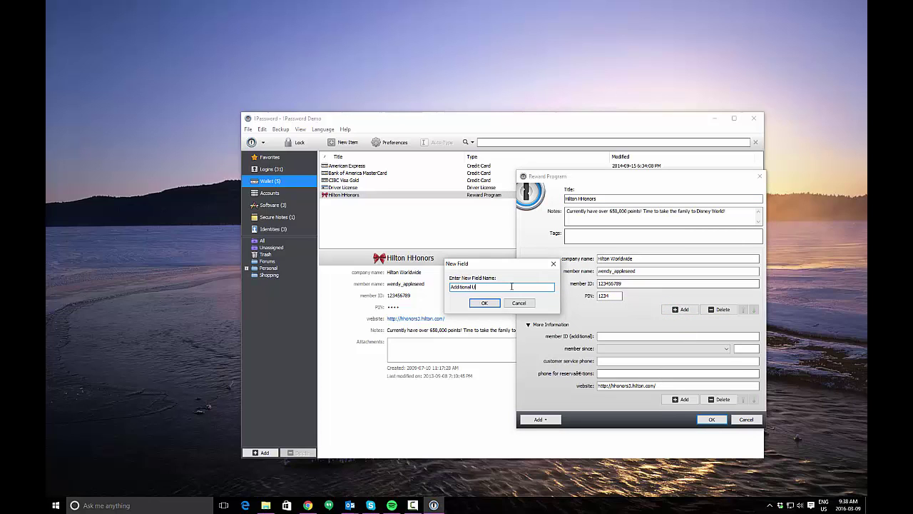
type("Additional Users")
key("Return")
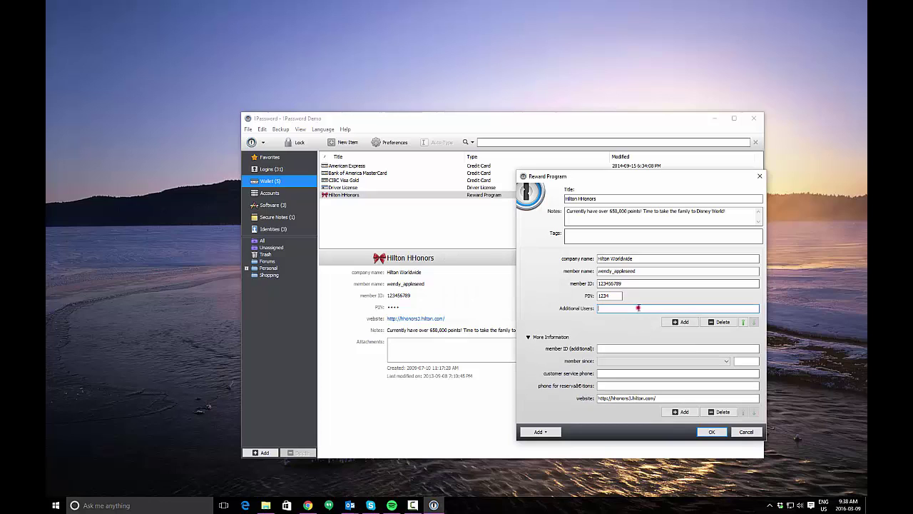
type("Mo,")
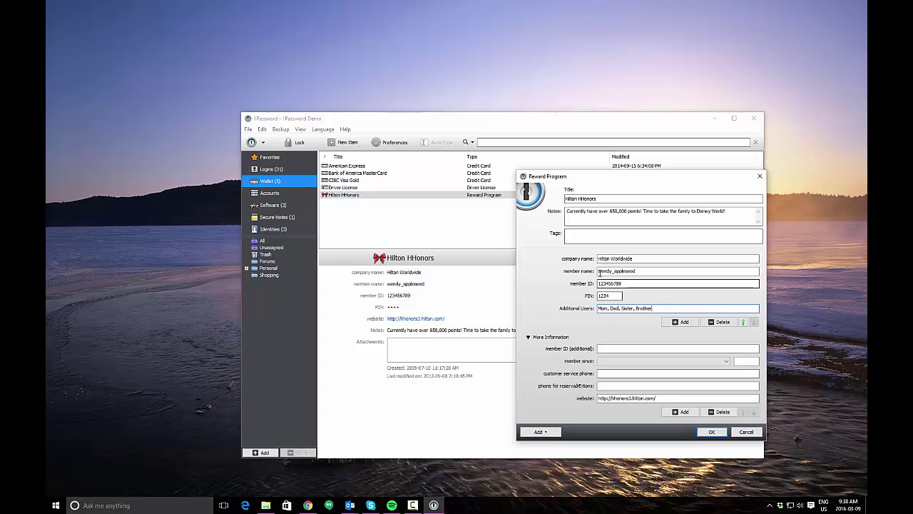
left_click_drag(657, 307, 570, 306)
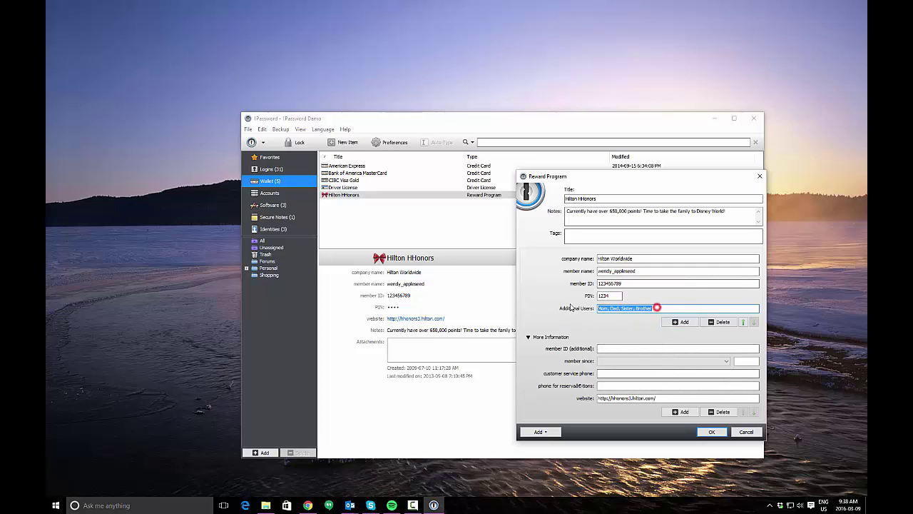
left_click(711, 433)
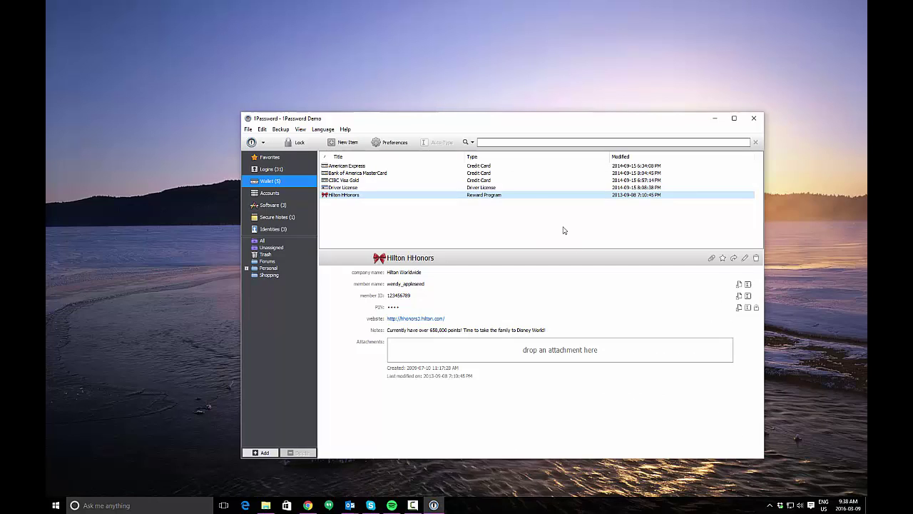
View Driver License, Bank of America MasterCard and American Express, ending on CIBC Visa Gold
left_click(373, 187)
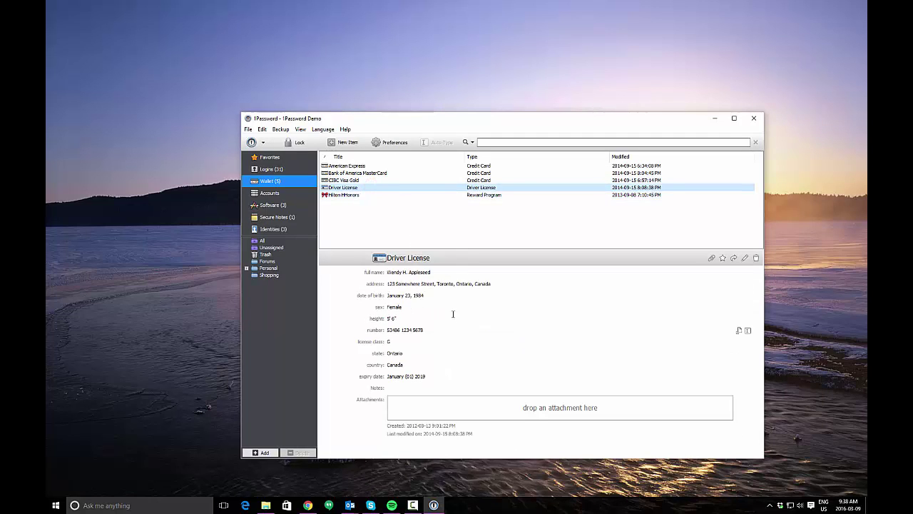
left_click(376, 180)
left_click(465, 173)
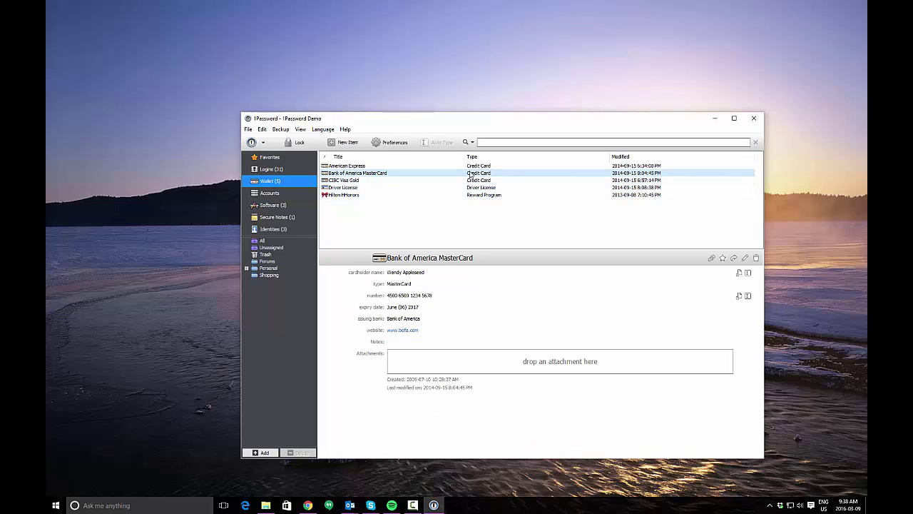
left_click(487, 166)
left_click(492, 181)
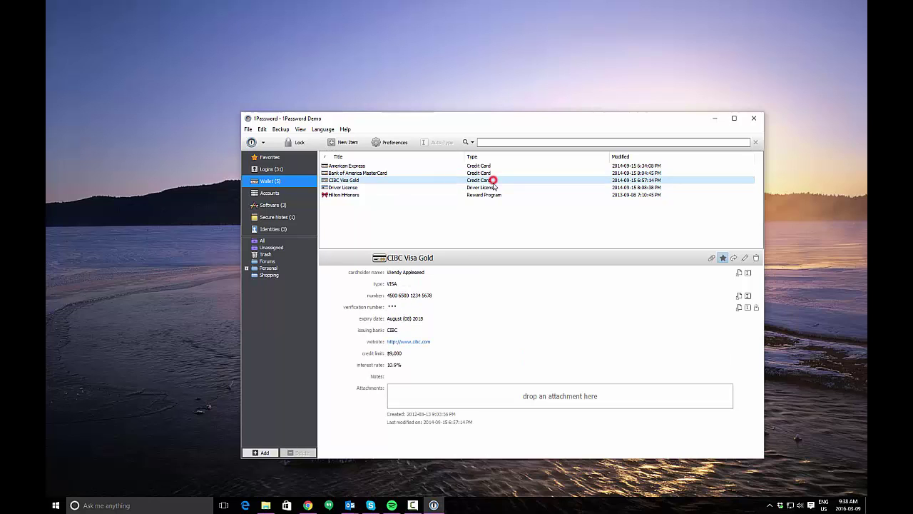
left_click(497, 186)
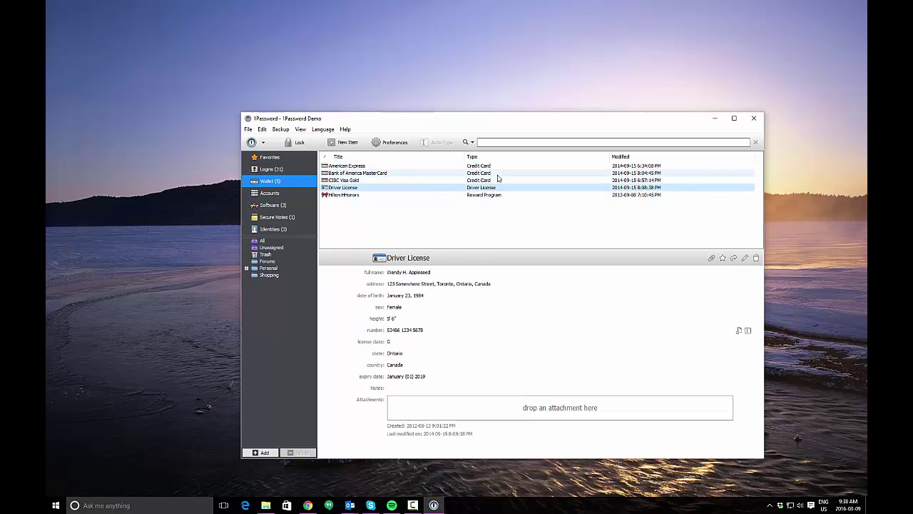
left_click(499, 180)
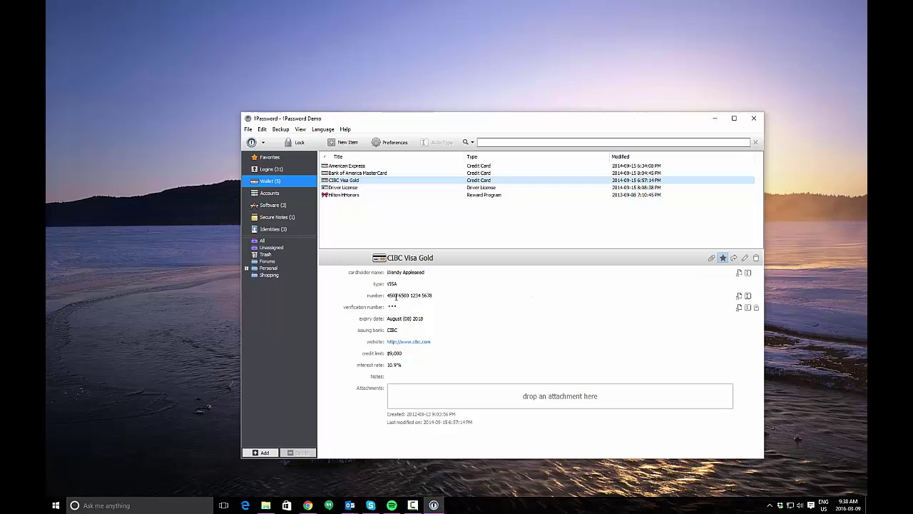
left_click(744, 257)
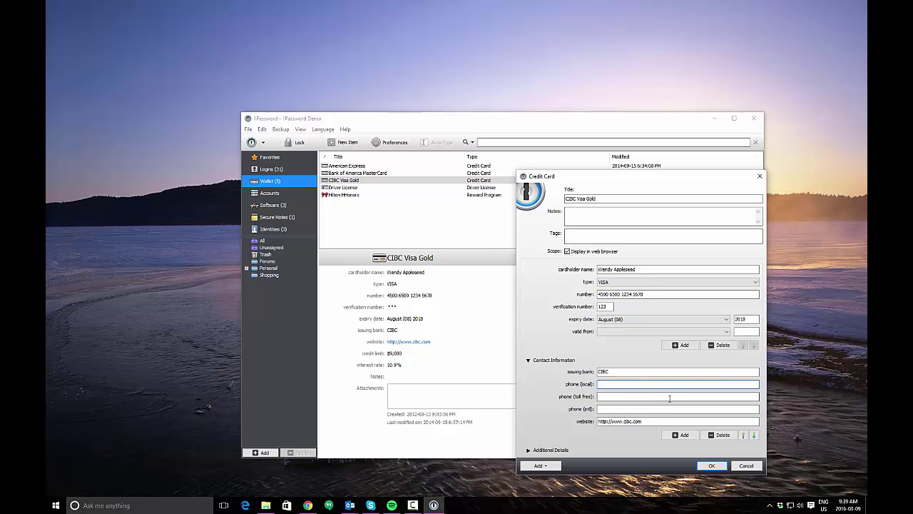
left_click(746, 466)
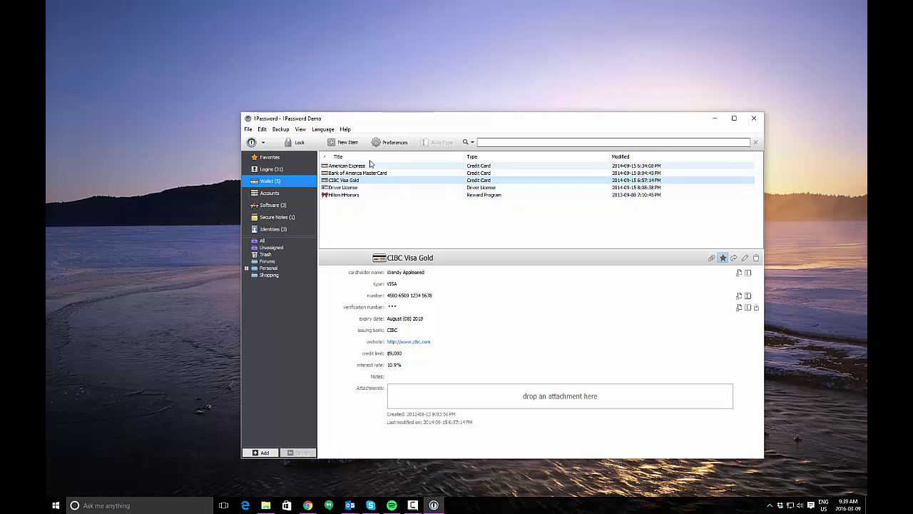
Look over the New Item menu's Wallet Item kinds, then show the empty Accounts category
left_click(347, 142)
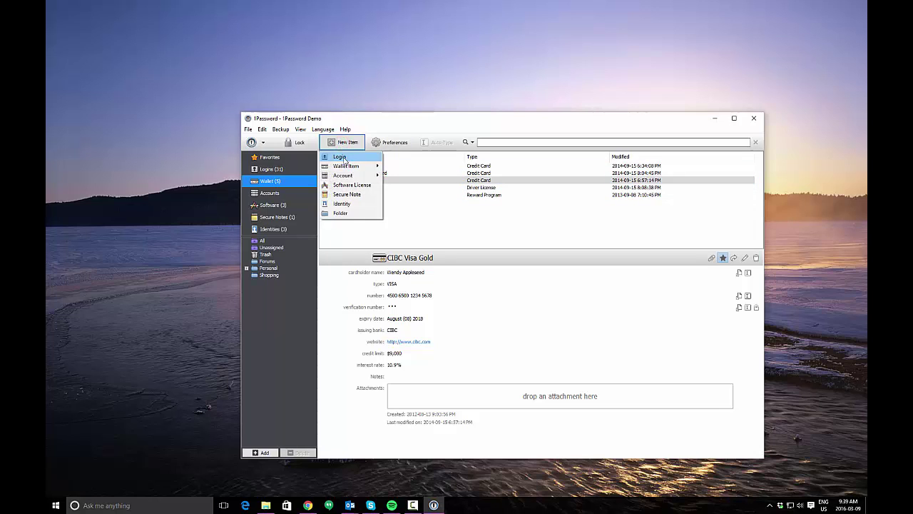
mouse_move(345, 169)
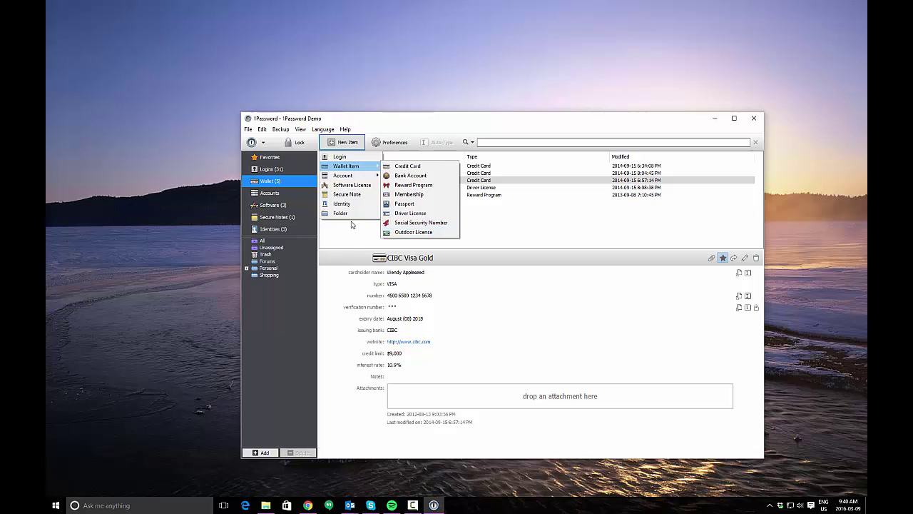
left_click(351, 224)
In Accounts, bring up the New Item menu to list Account types, from Email Account to Server
left_click(272, 192)
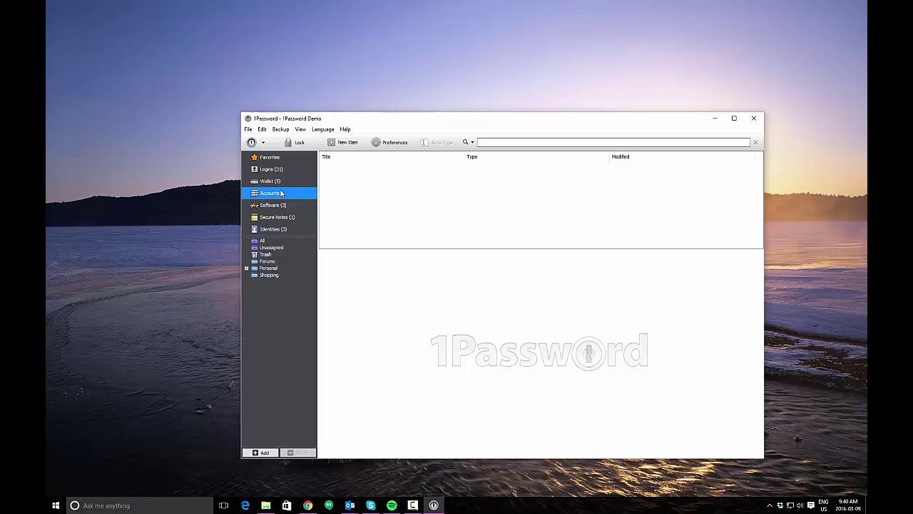
left_click(343, 142)
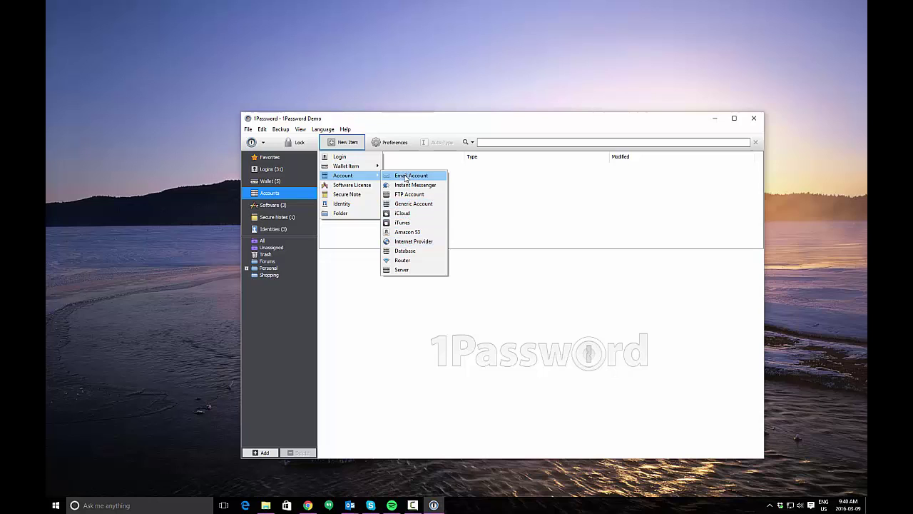
left_click(509, 206)
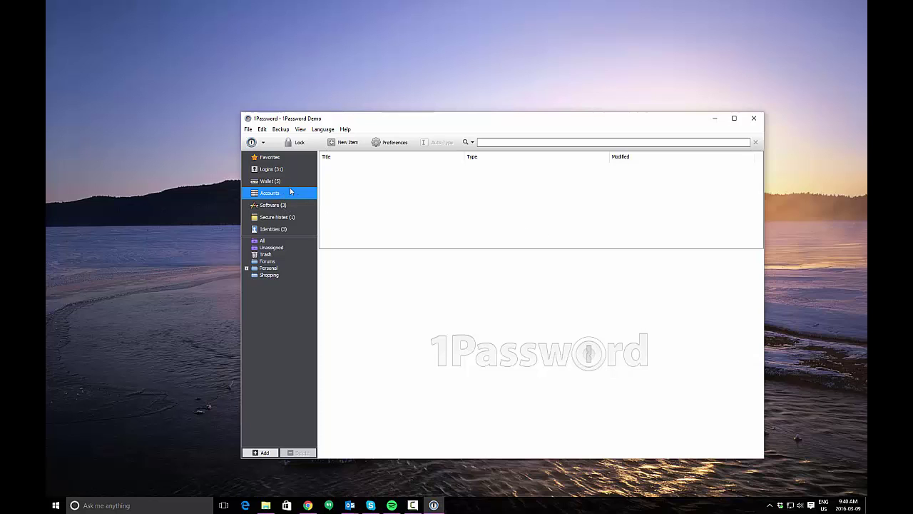
left_click(344, 142)
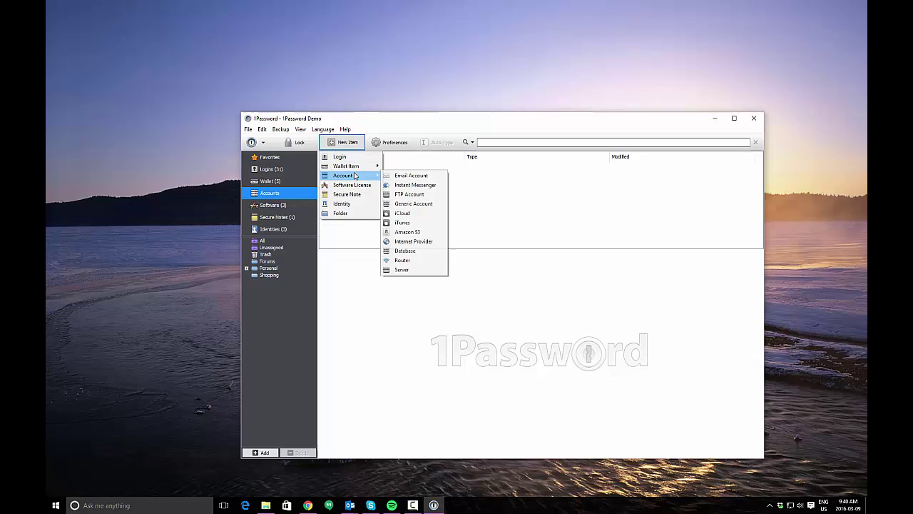
In Software, view Alfred Powerpack, Kaleidoscope, then TextExpander licence details (version 2.8, price 34.95)
left_click(535, 204)
left_click(282, 207)
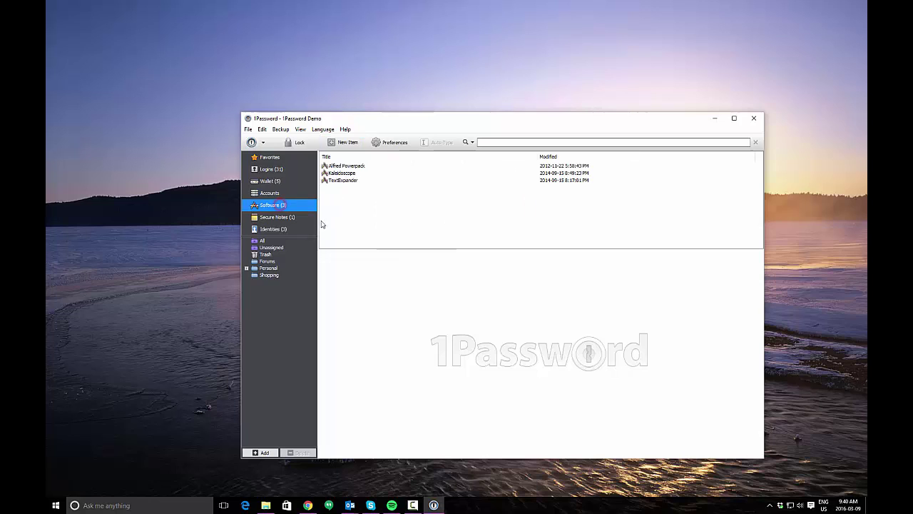
left_click(353, 167)
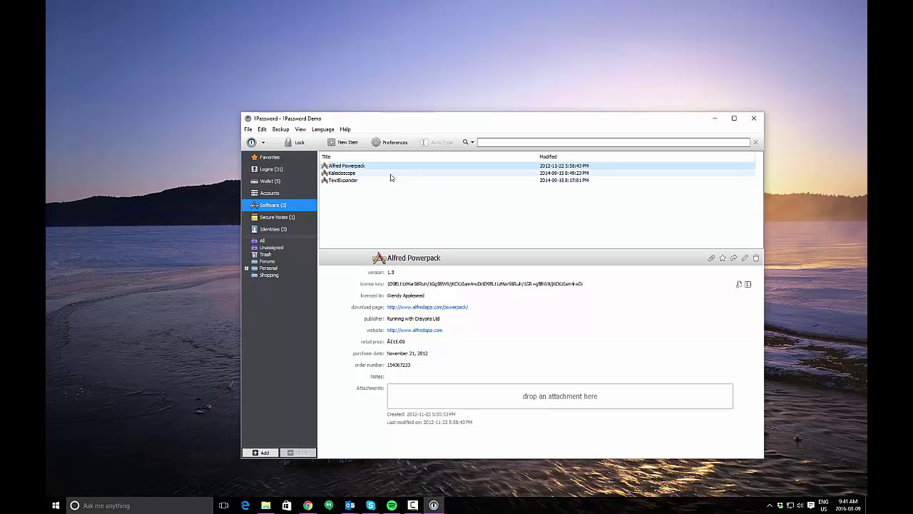
left_click(371, 173)
left_click(361, 181)
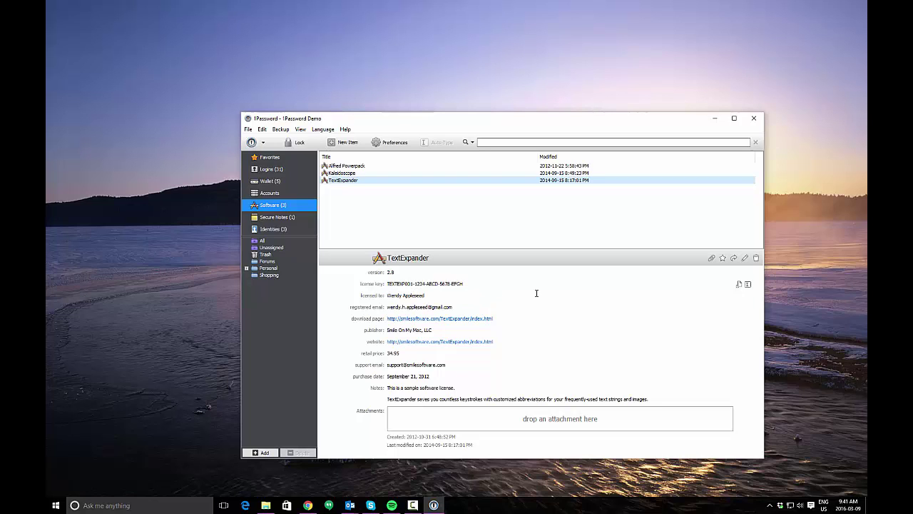
Edit the TextExpander licence, stepping through Notes, Title, version, license key, licensed-to and email fields, then save
left_click(744, 258)
mouse_move(681, 179)
left_mouse_down()
mouse_move(586, 171)
mouse_move(576, 162)
left_mouse_up()
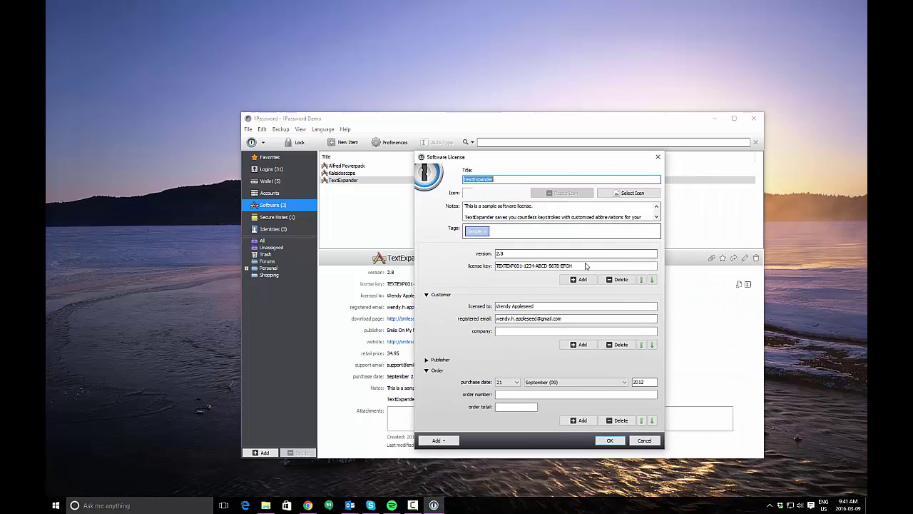
left_click(491, 210)
left_click(504, 179)
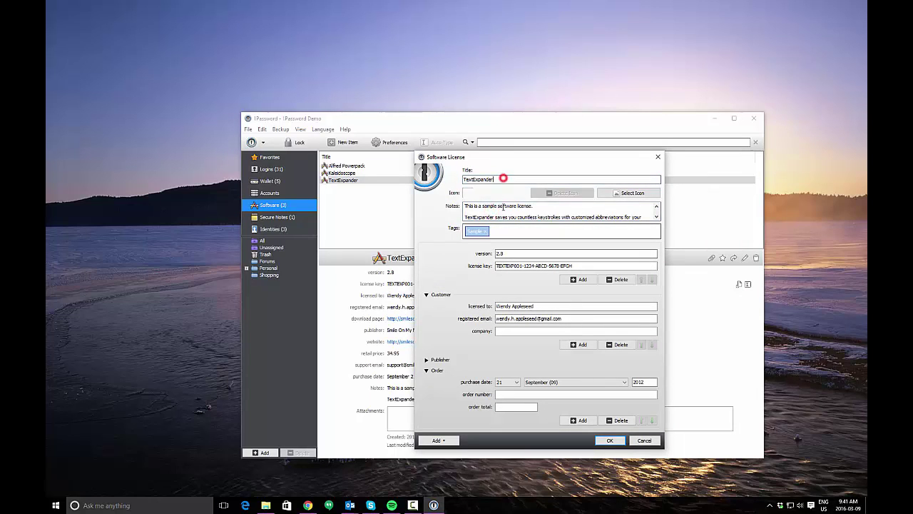
left_click(527, 253)
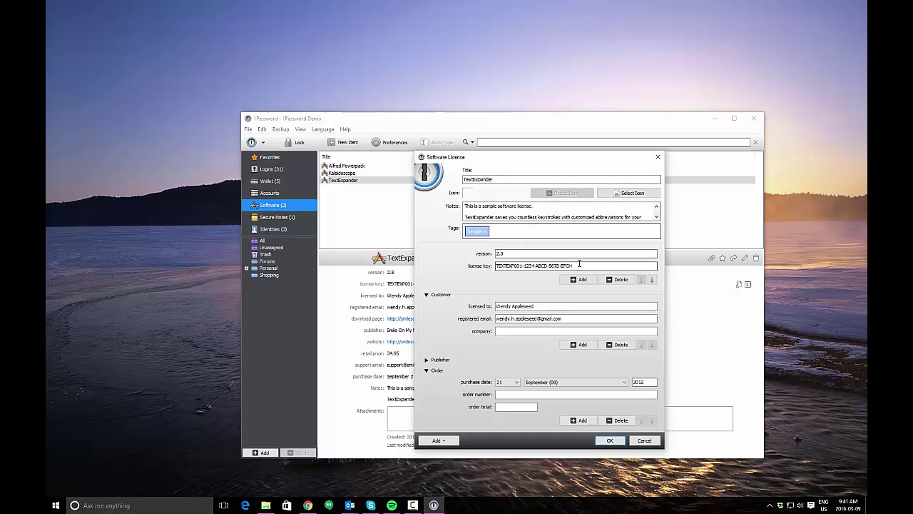
left_click(578, 264)
left_click(568, 307)
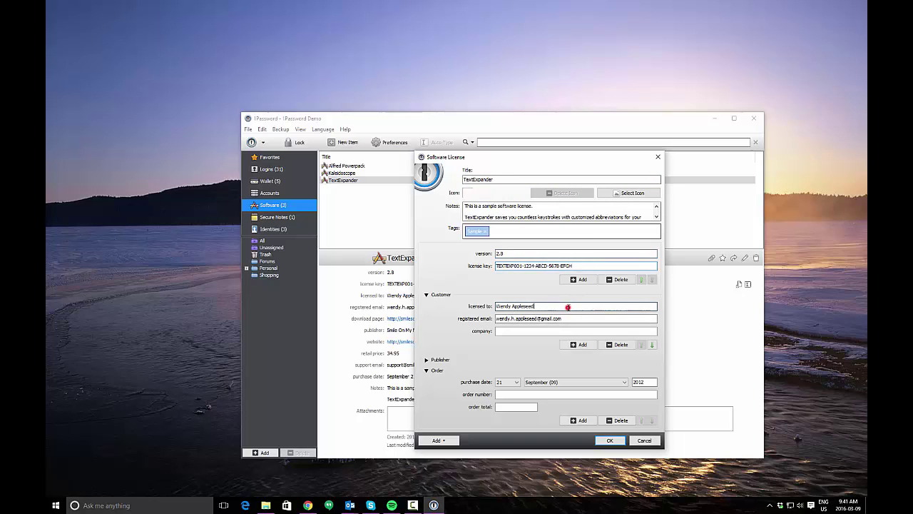
left_click(577, 317)
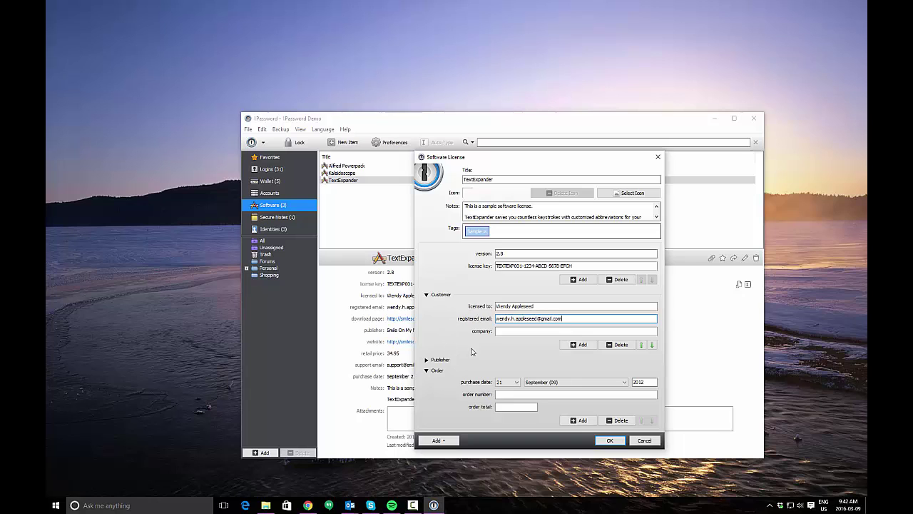
key("Return")
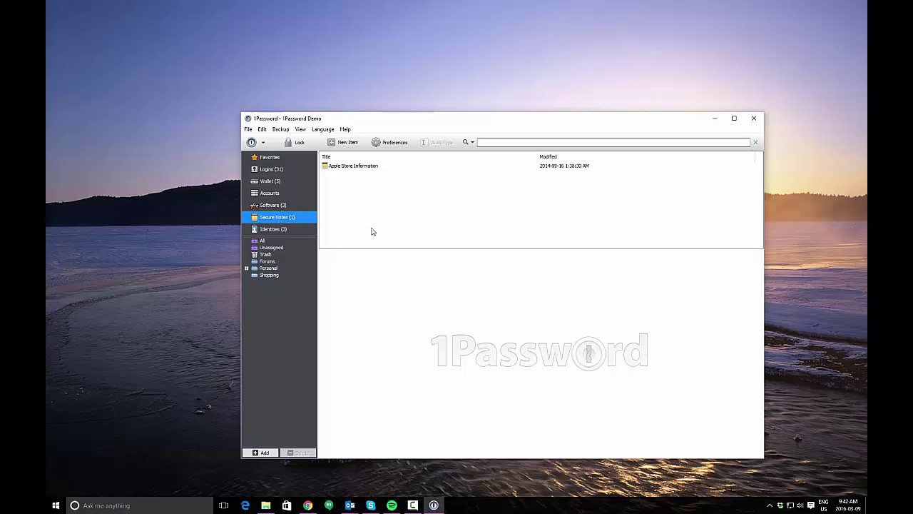
Open Identities and review the Personal Identity's name, birth date, address and phones
left_click(307, 231)
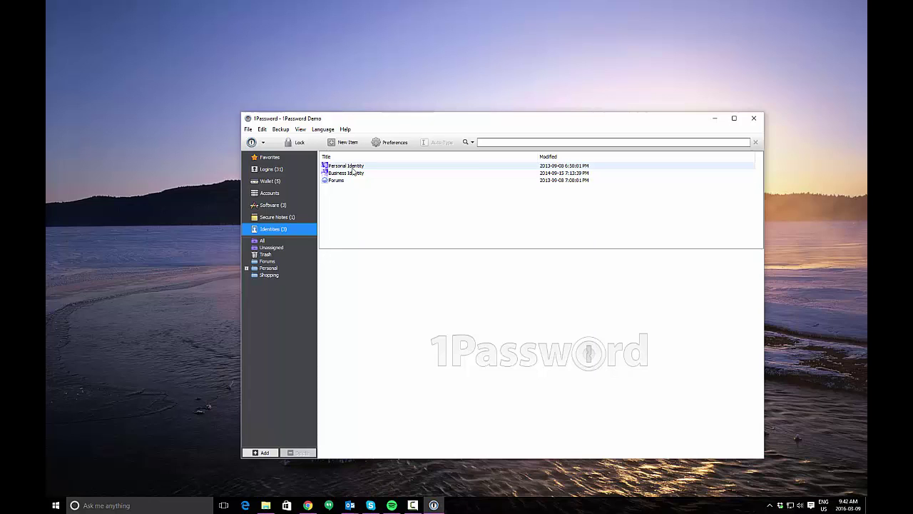
left_click(354, 165)
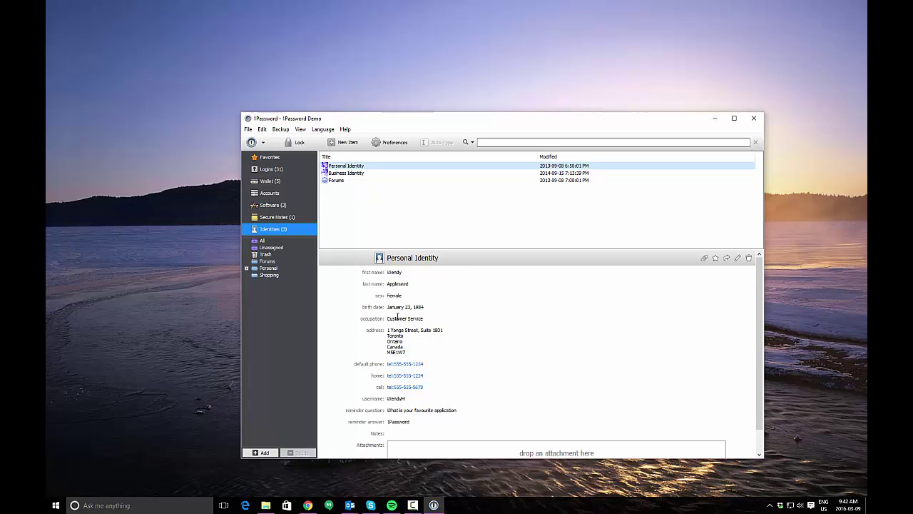
scroll(476, 383, "down", 1)
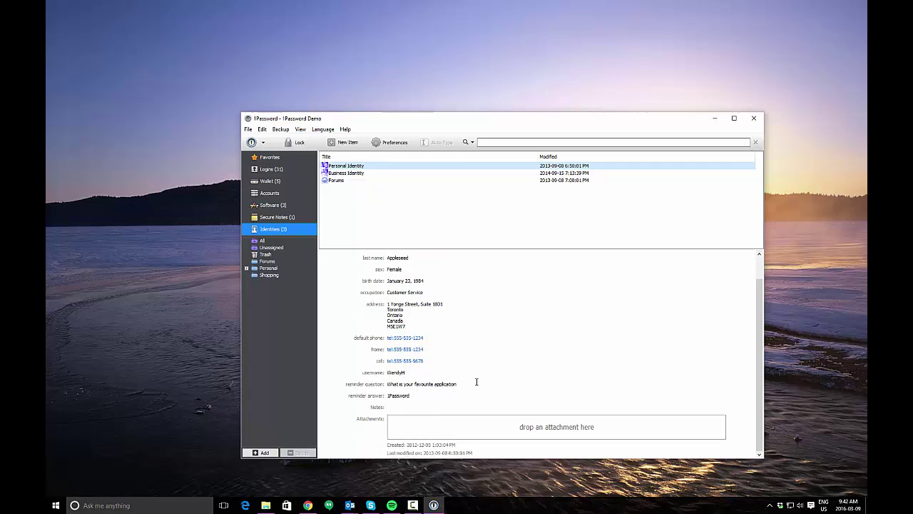
scroll(500, 385, "up", 1)
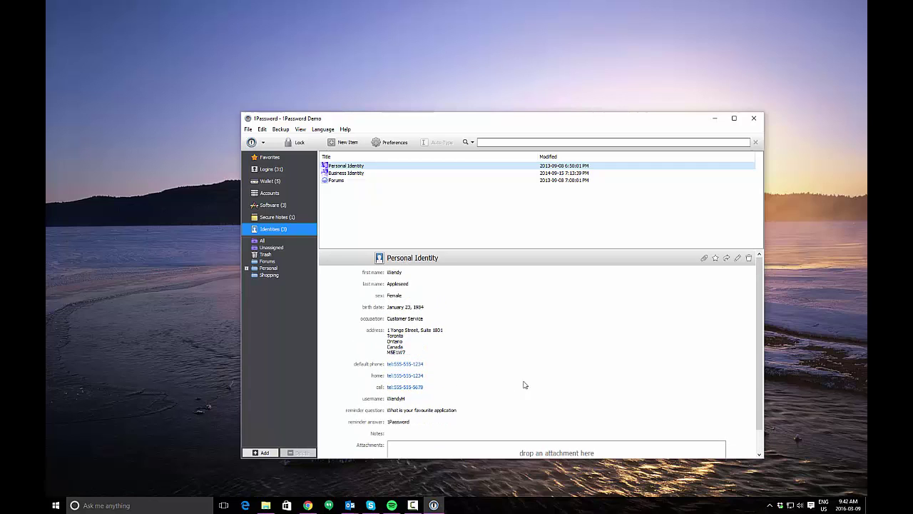
Inspect the Personal Identity's Title and Notes fields, close the editor unchanged, and list all vault items
left_click(738, 258)
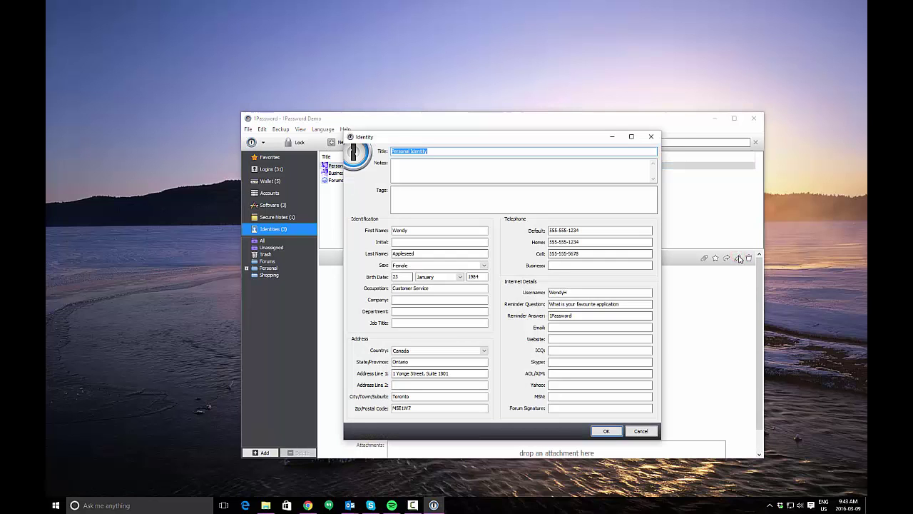
left_click(449, 151)
left_click(441, 163)
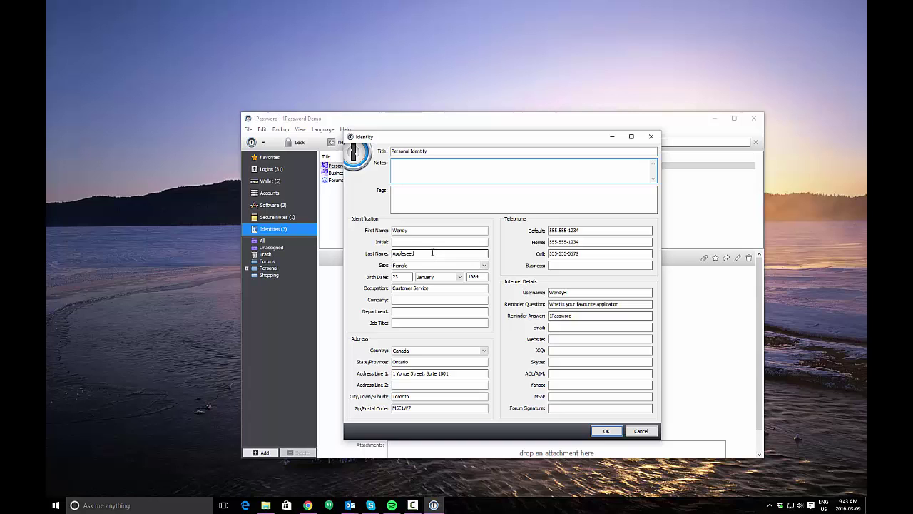
key("Escape")
left_click(268, 241)
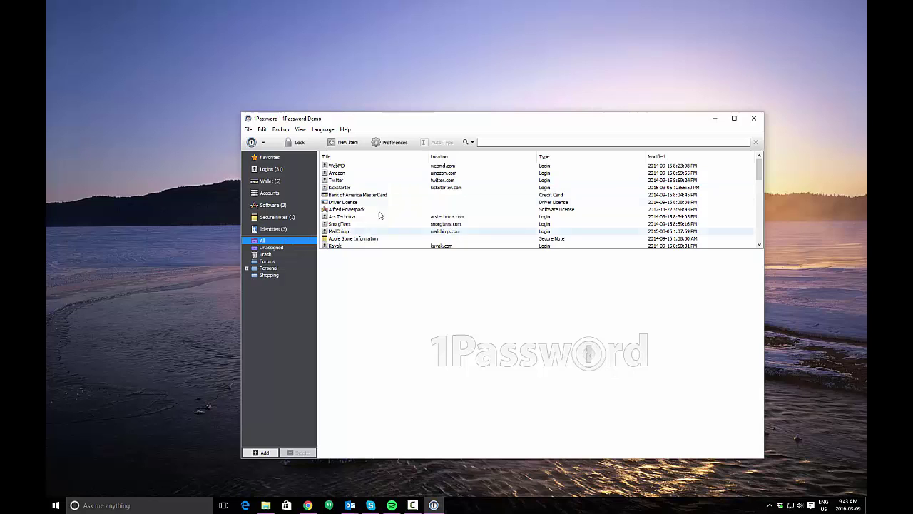
View the Twitter login, then check the Unassigned items and the empty Trash
left_click(493, 180)
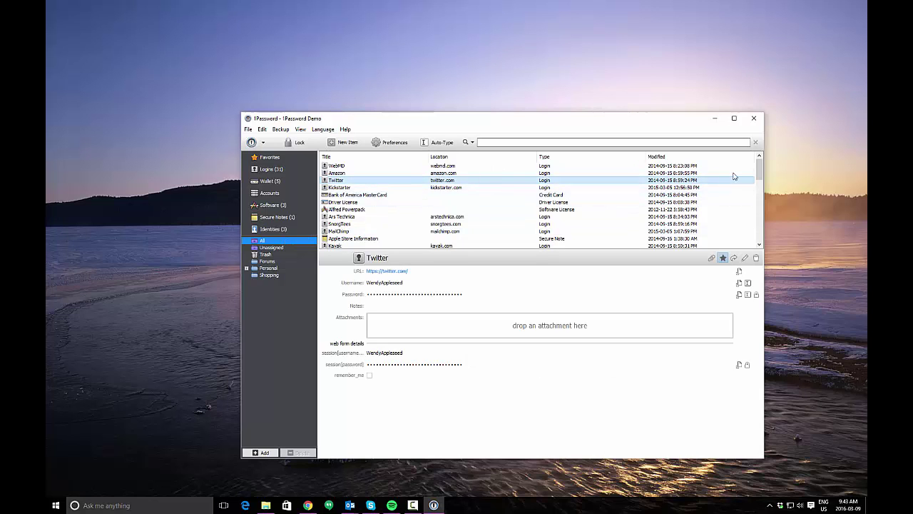
left_click_drag(760, 171, 713, 159)
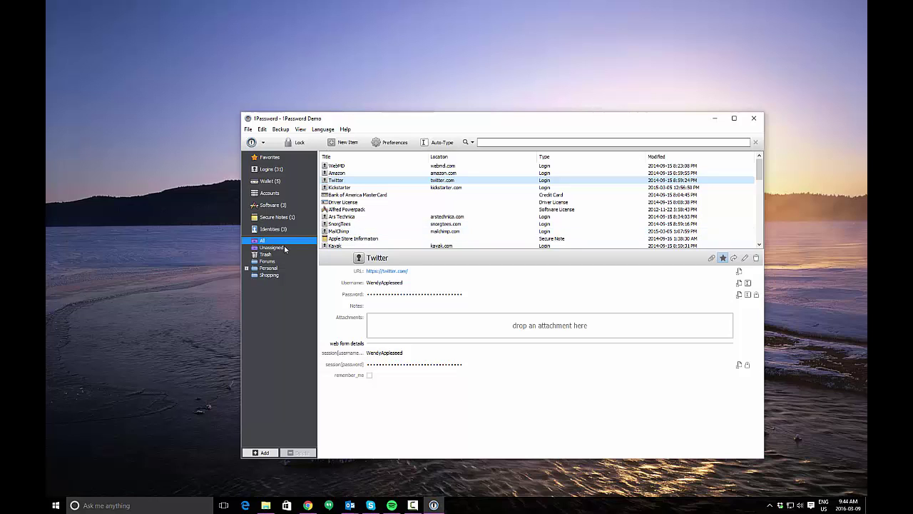
left_click(269, 248)
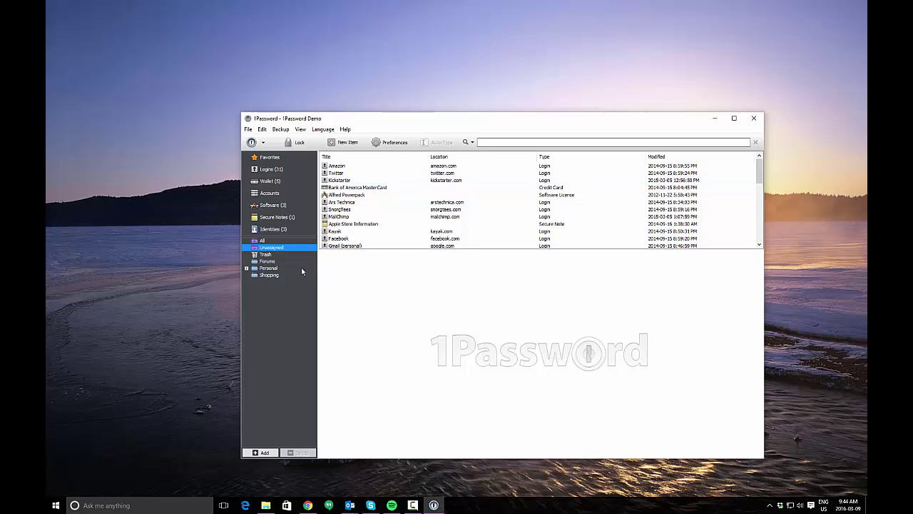
left_click(277, 254)
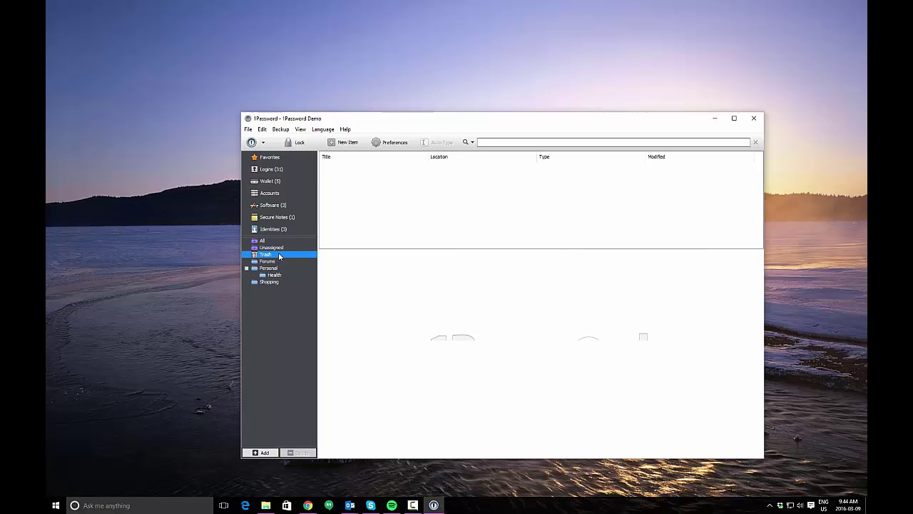
Browse the Forums, Personal and Health folders, collapse Personal, and open Shopping holding Hilton HHonors
left_click(277, 261)
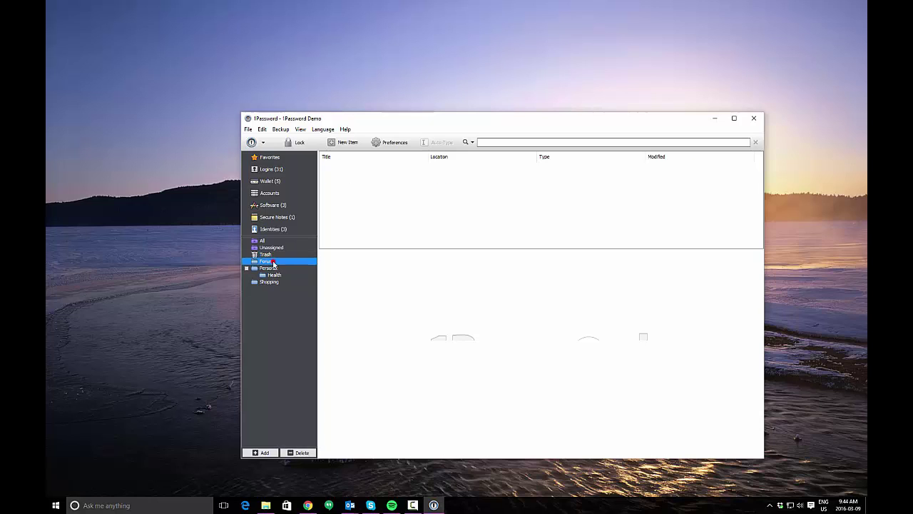
left_click(276, 267)
left_click(278, 275)
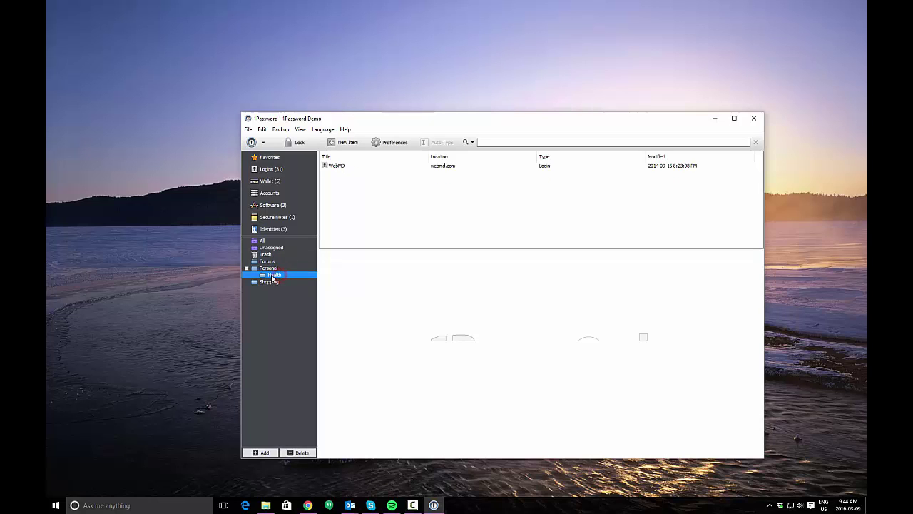
left_click(271, 268)
left_click(246, 267)
left_click(259, 261)
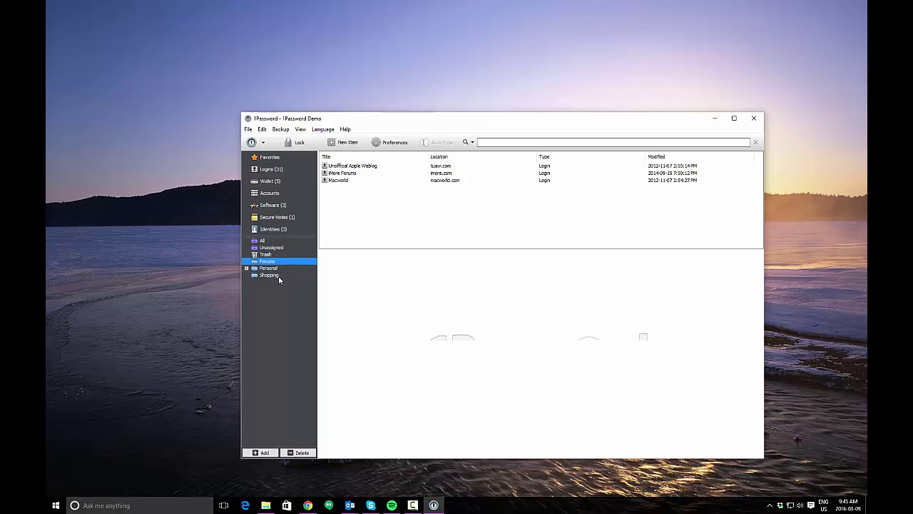
left_click(278, 275)
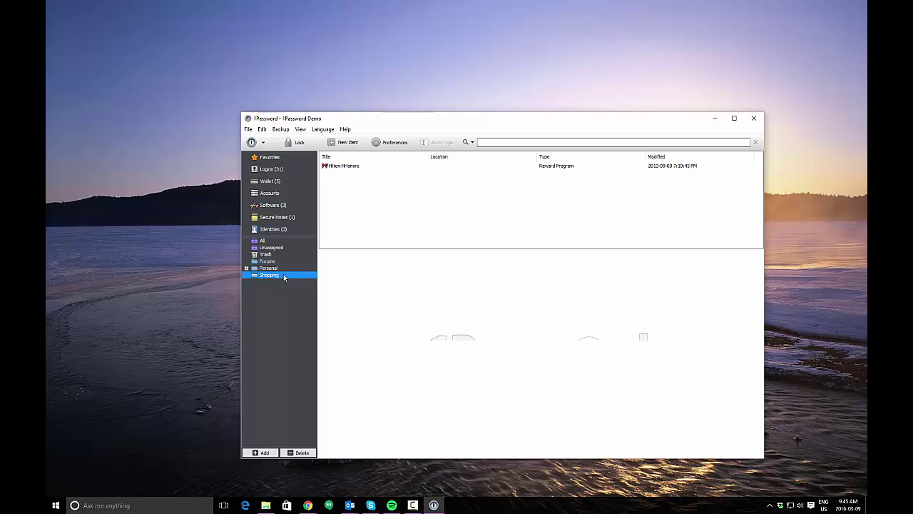
Drag the Amazon login from Logins onto the Shopping folder and view it there
right_click(424, 201)
left_click(393, 212)
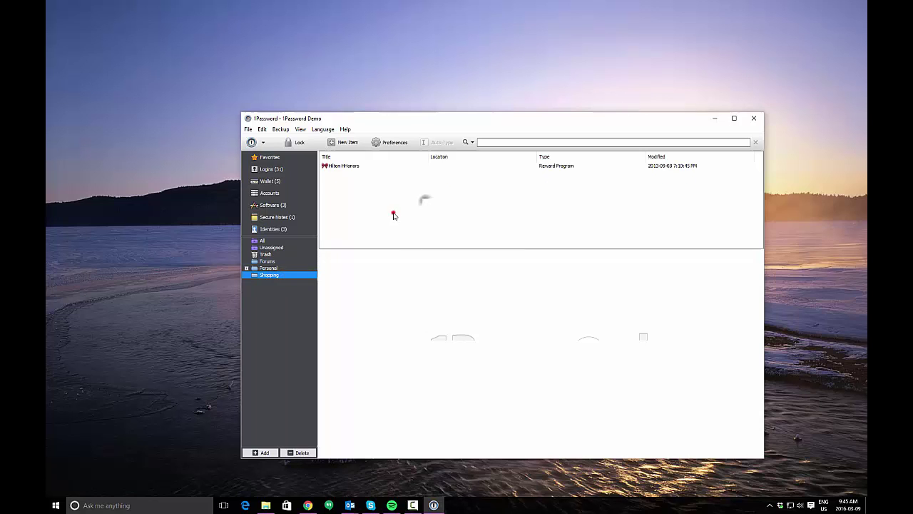
left_click(270, 170)
left_click_drag(342, 166, 269, 275)
left_click(269, 275)
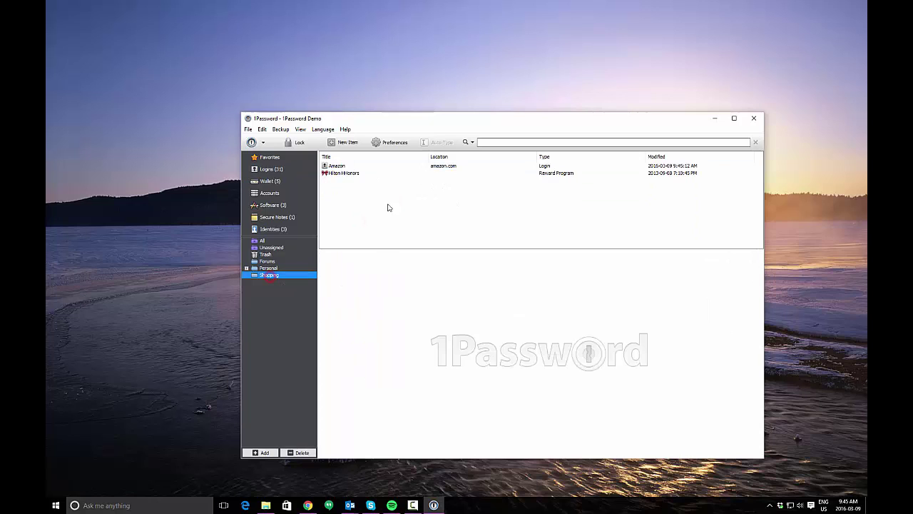
left_click(349, 165)
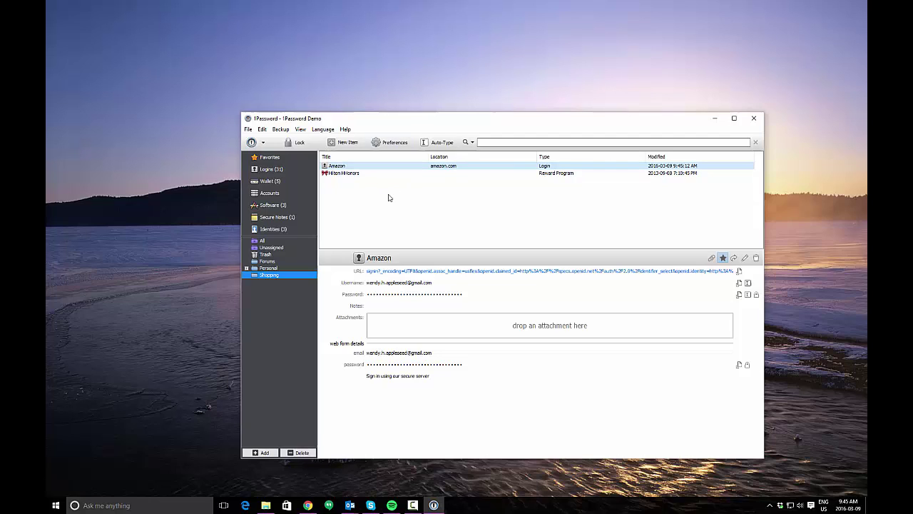
Lock the vault with the toolbar Lock button, returning to the master password screen
left_click(298, 143)
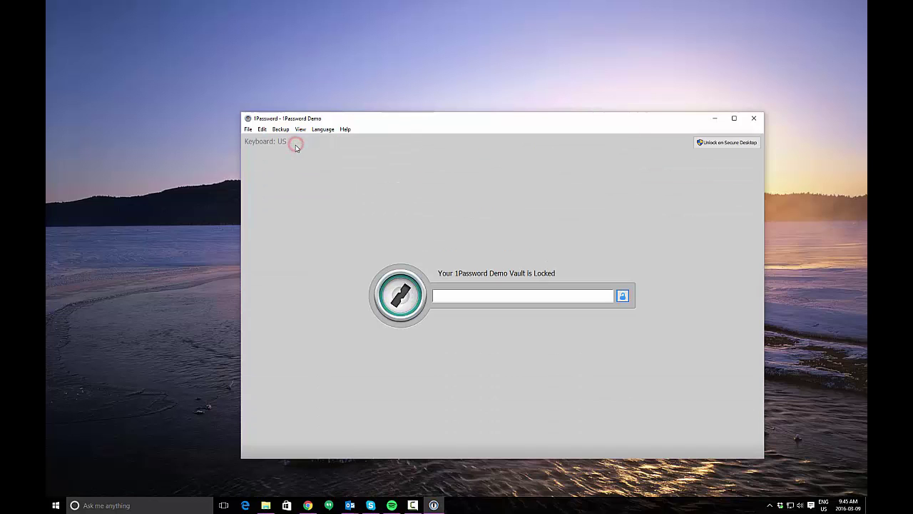